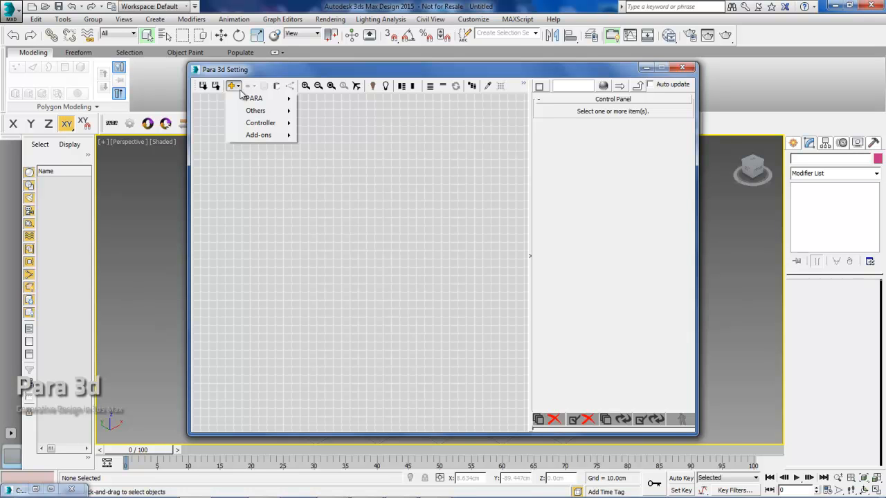
pyautogui.moveTo(254, 136)
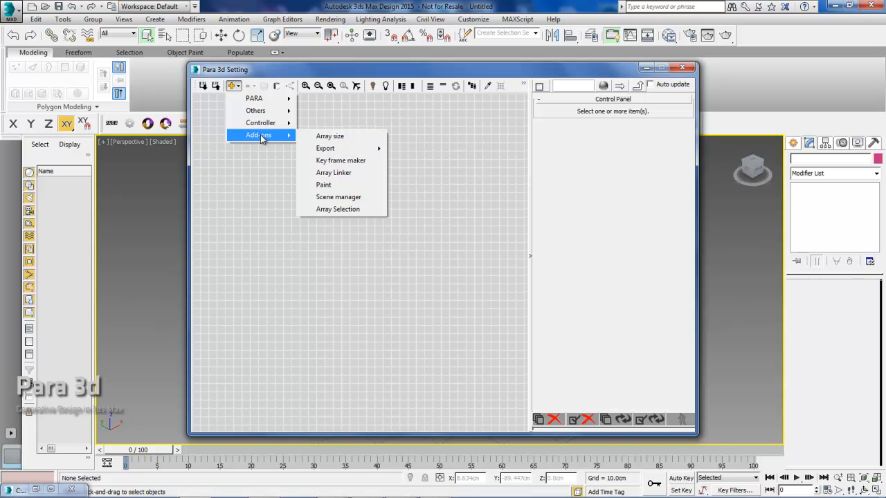
pyautogui.moveTo(255, 99)
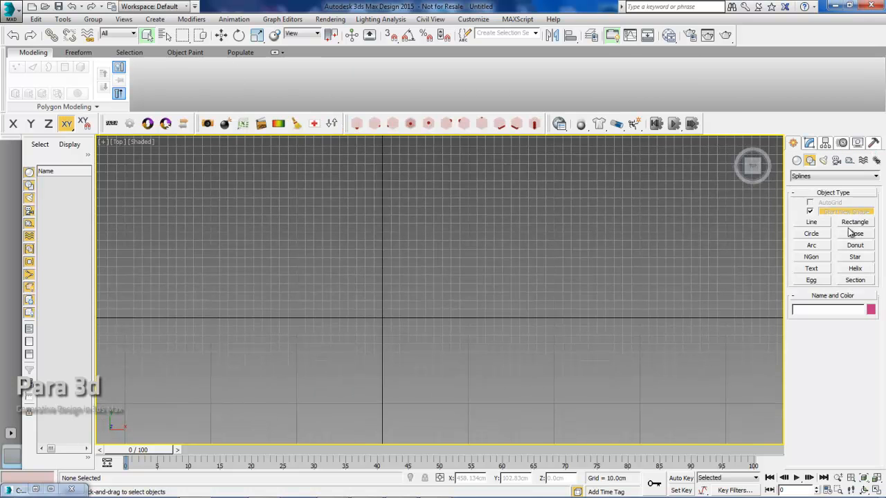
# Draw a rectangle in the Top view and set its length to 360 cm and its width to 180 cm
pyautogui.click(854, 223)
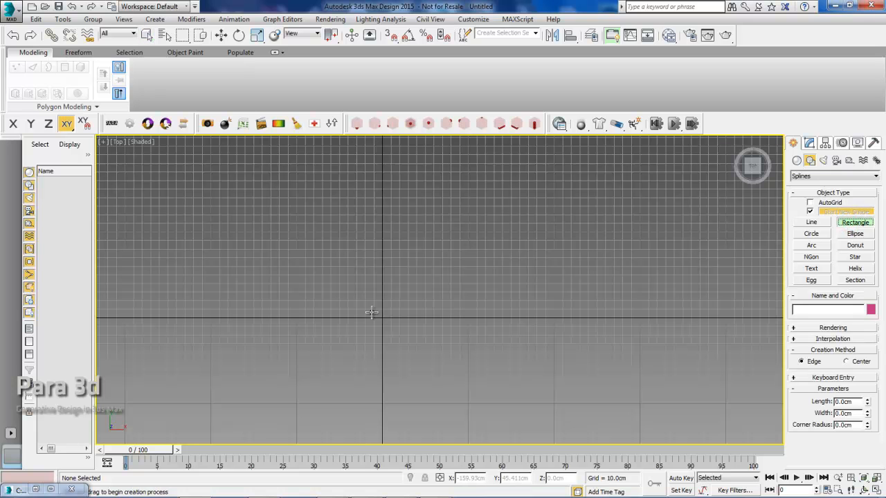
pyautogui.moveTo(385, 317); pyautogui.dragTo(480, 180)
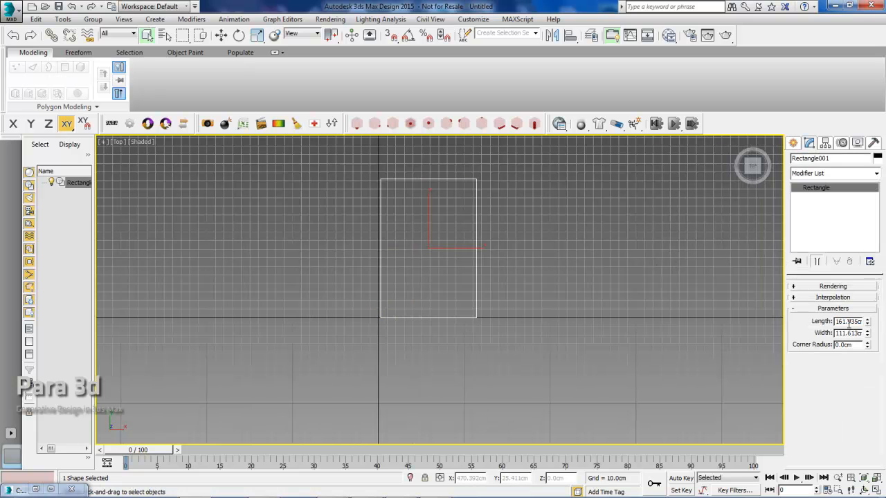
pyautogui.doubleClick(848, 322)
pyautogui.write('320')
pyautogui.press('Return')
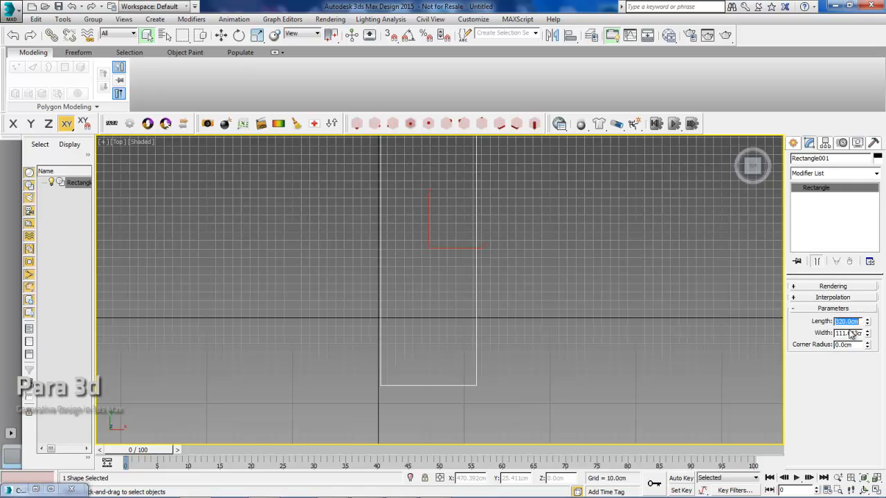
pyautogui.write('360')
pyautogui.press('Return')
pyautogui.press('Tab')
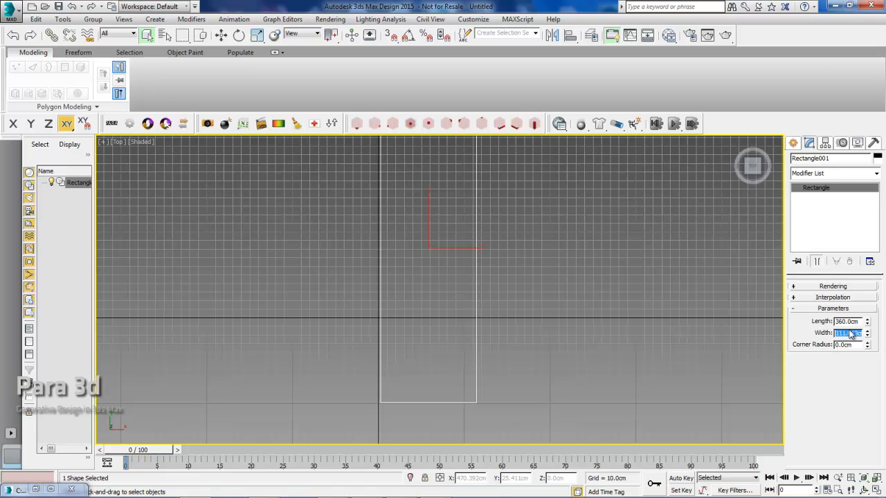
pyautogui.write('180')
pyautogui.press('Return')
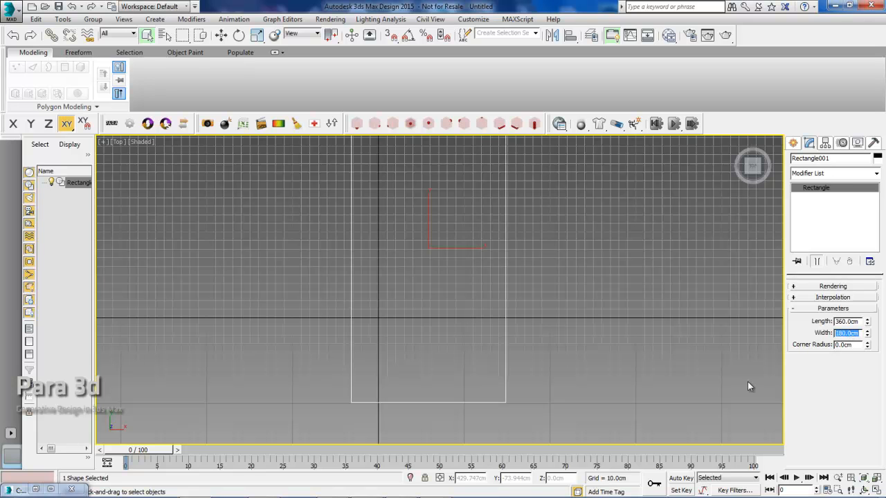
# Move the rectangle up and right so its lower-left corner lies near the world origin, and hide the viewport grid
pyautogui.moveTo(383, 295); pyautogui.dragTo(371, 316, button='middle')
pyautogui.rightClick(394, 302)
pyautogui.click(398, 306)
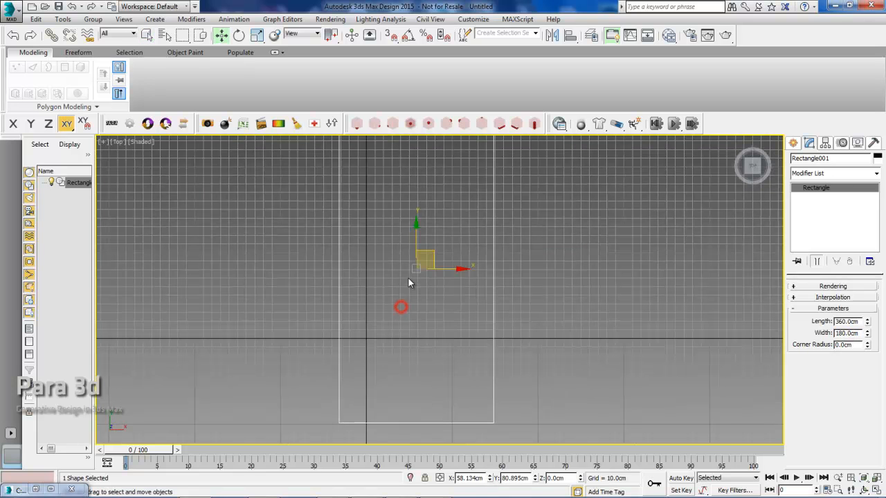
pyautogui.moveTo(432, 259); pyautogui.dragTo(467, 184)
pyautogui.moveTo(457, 217); pyautogui.dragTo(429, 269, button='middle')
pyautogui.scroll(-4, 431, 279)
pyautogui.click(523, 227)
pyautogui.scroll(2, 508, 243)
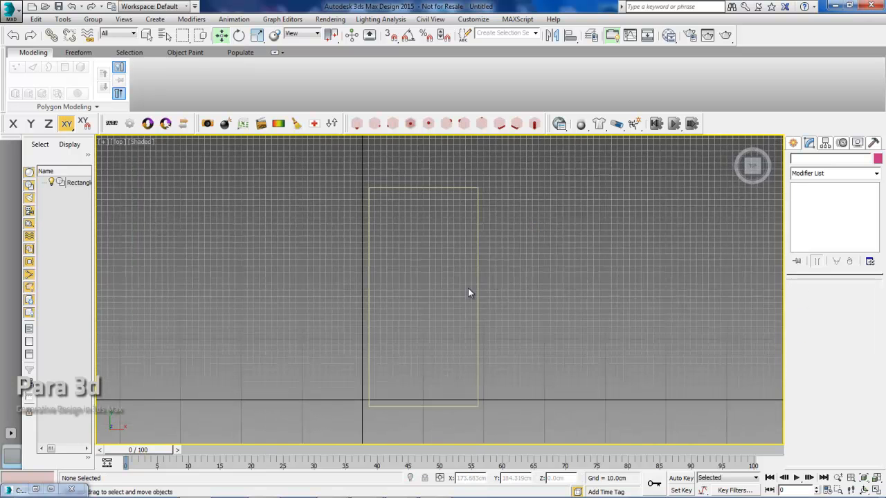
pyautogui.press('g')
# Draw a circle with a radius of about 10 cm inside the rectangle's lower-left corner
pyautogui.click(793, 142)
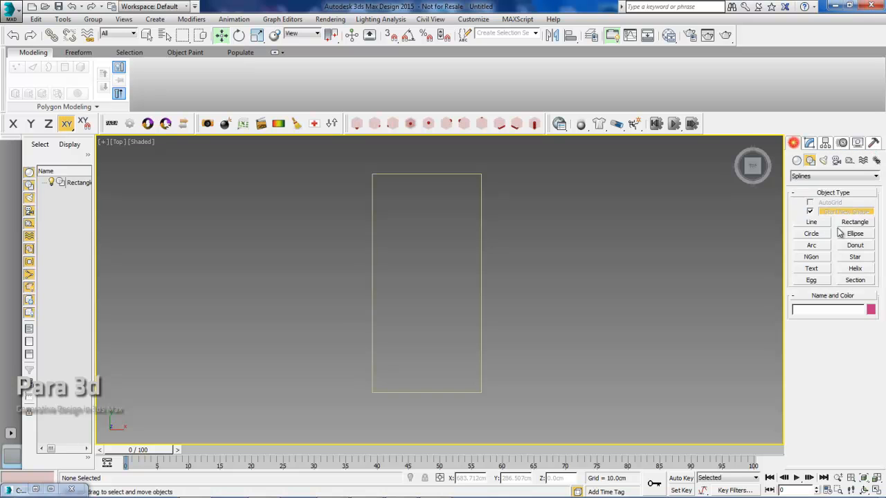
pyautogui.click(811, 233)
pyautogui.scroll(3, 408, 340)
pyautogui.moveTo(386, 320); pyautogui.dragTo(398, 329)
pyautogui.click(809, 142)
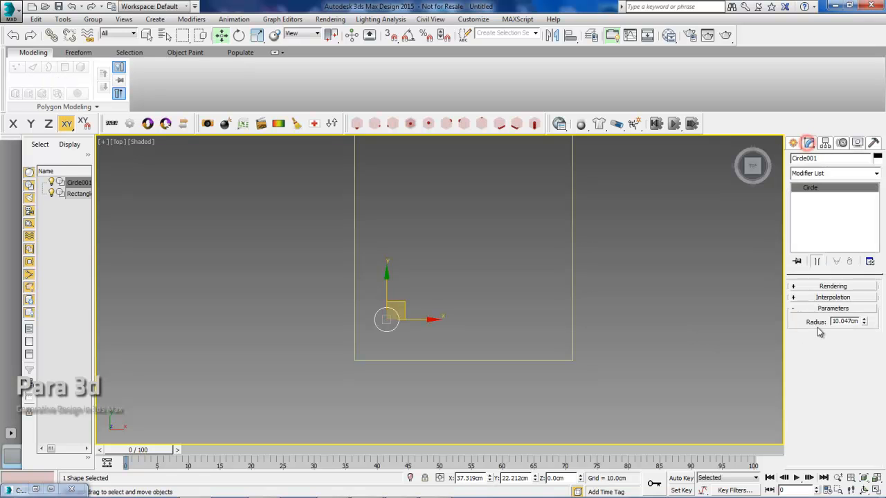
# Set the circle's radius to 12 cm
pyautogui.doubleClick(840, 321)
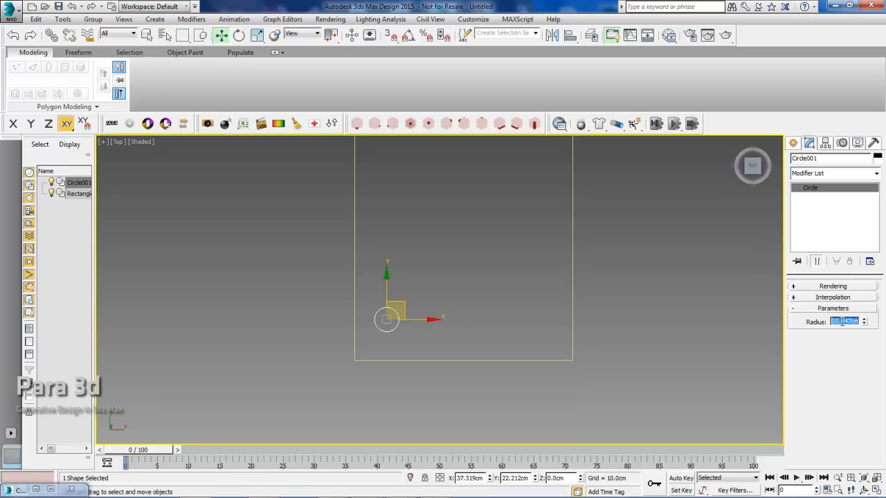
pyautogui.write('12')
pyautogui.press('Return')
pyautogui.write('12')
pyautogui.press('Return')
# Move the circle closer to the rectangle's lower-left corner, to about X 30.5 cm and Y 14.5 cm
pyautogui.moveTo(452, 314); pyautogui.dragTo(457, 291, button='middle')
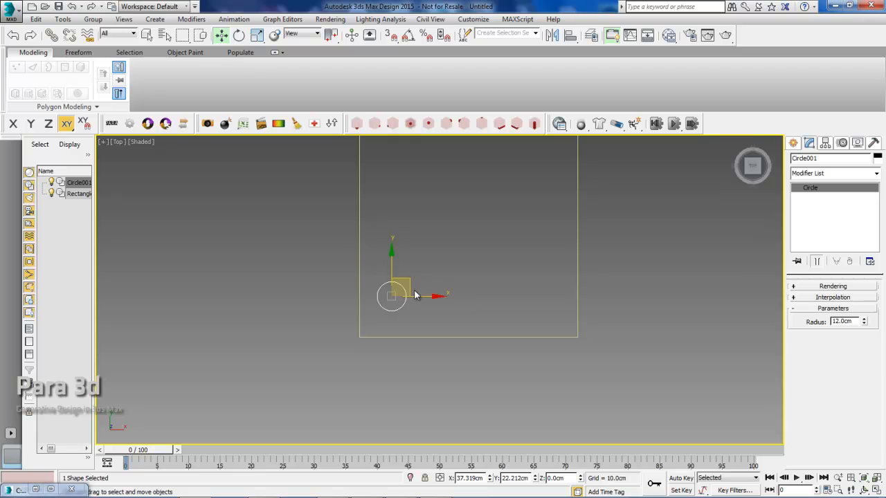
pyautogui.scroll(-3, 412, 284)
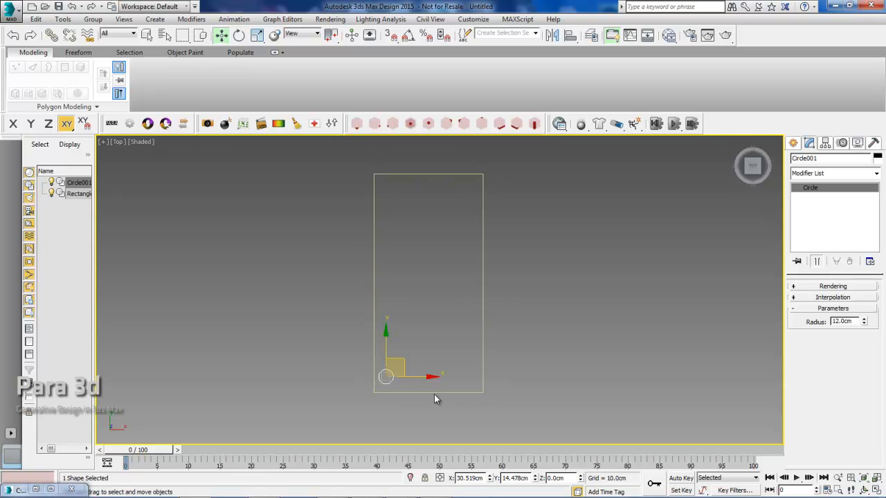
pyautogui.moveTo(434, 394); pyautogui.dragTo(436, 384, button='middle')
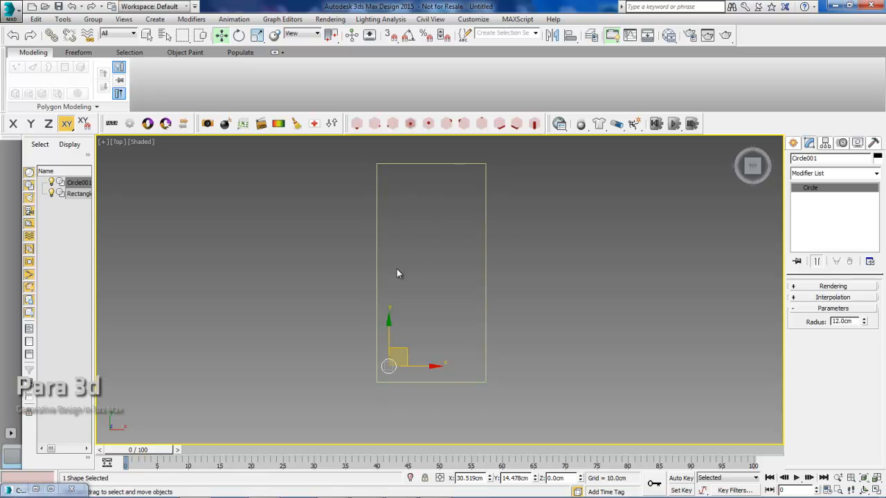
pyautogui.scroll(3, 425, 318)
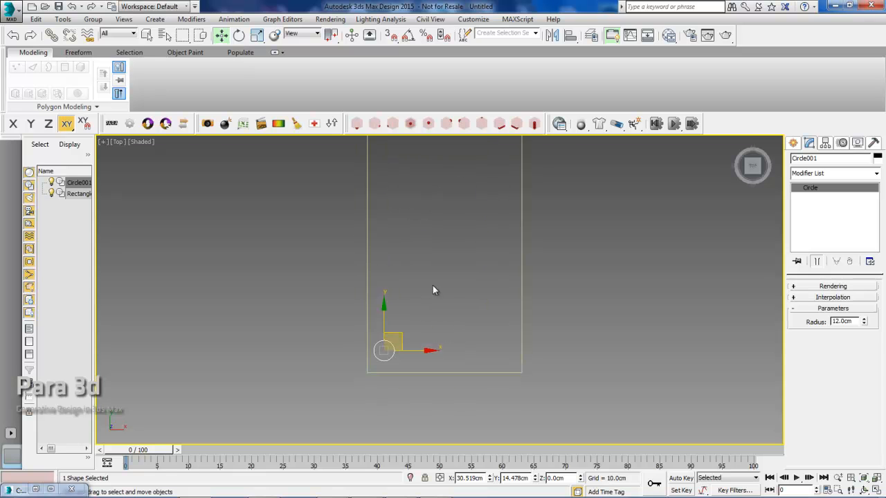
pyautogui.click(116, 125)
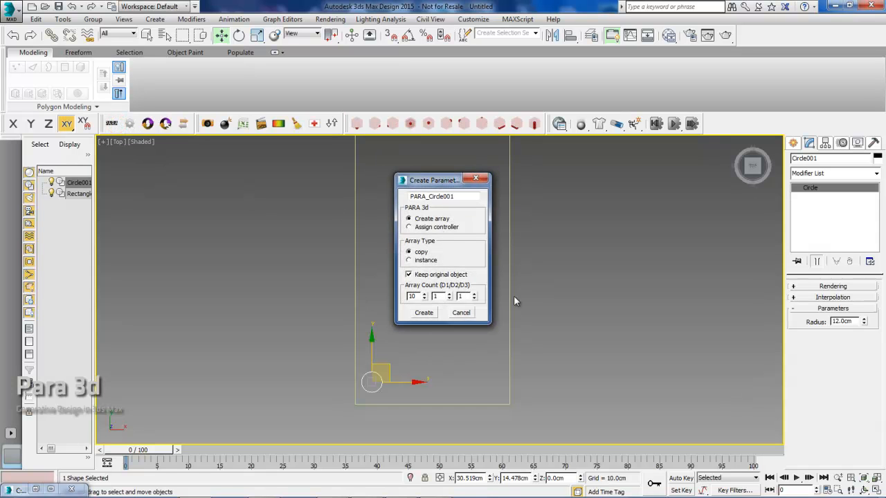
pyautogui.doubleClick(439, 296)
pyautogui.click(467, 315)
# Add a DeleteMesh modifier to the circle and switch the modifier off
pyautogui.click(841, 174)
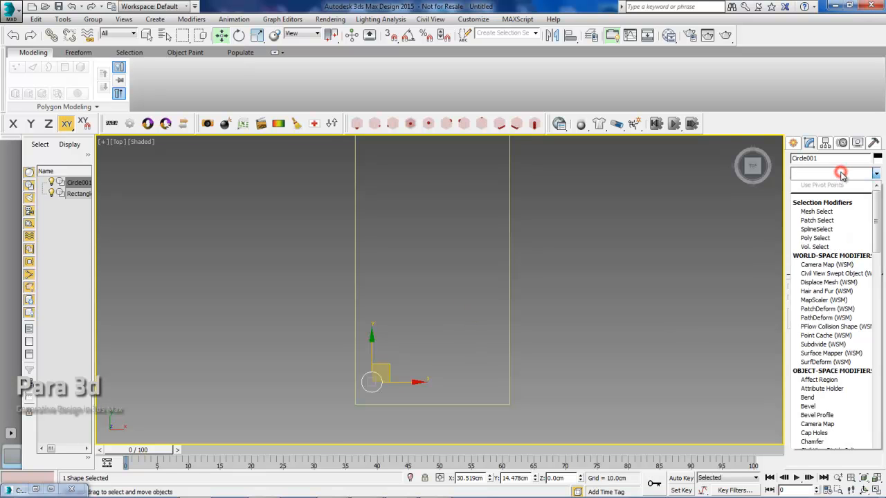
pyautogui.press('d')
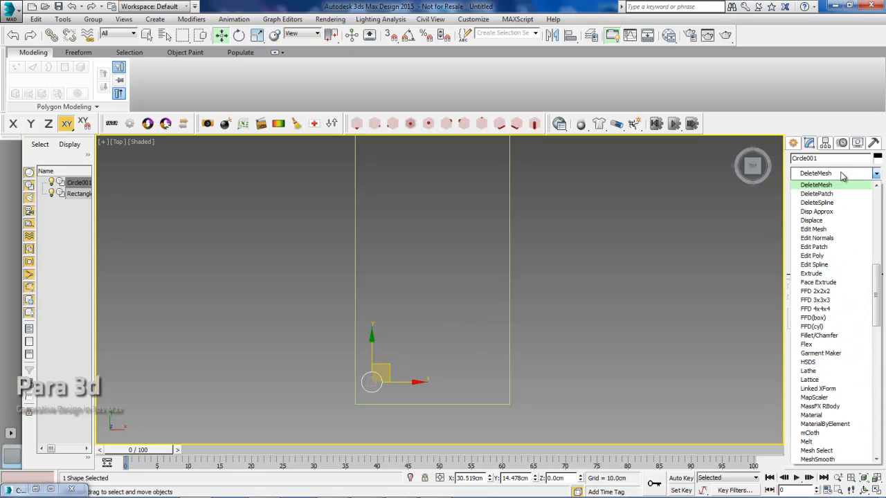
pyautogui.press('Return')
pyautogui.click(800, 188)
pyautogui.moveTo(567, 290); pyautogui.dragTo(573, 270, button='middle')
pyautogui.scroll(2, 534, 304)
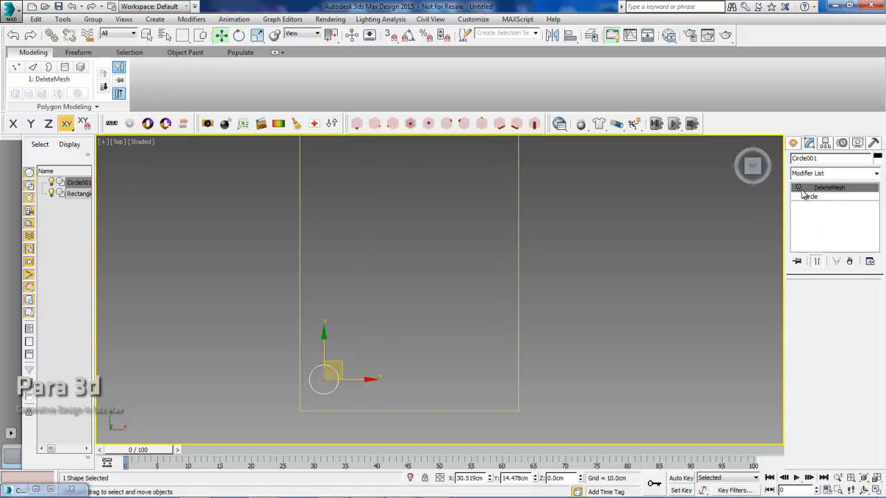
# Toggle the circle's DeleteMesh modifier on and off several times to preview its effect, leaving it off
pyautogui.click(798, 189)
pyautogui.click(799, 189)
pyautogui.click(798, 188)
pyautogui.click(798, 189)
pyautogui.click(798, 188)
pyautogui.click(798, 189)
# Create a Para 3d copy array of the circle with counts 10, 20 and 1, without keeping the original object
pyautogui.moveTo(367, 364); pyautogui.dragTo(386, 345, button='middle')
pyautogui.moveTo(373, 248); pyautogui.dragTo(367, 277, button='middle')
pyautogui.scroll(-3, 369, 293)
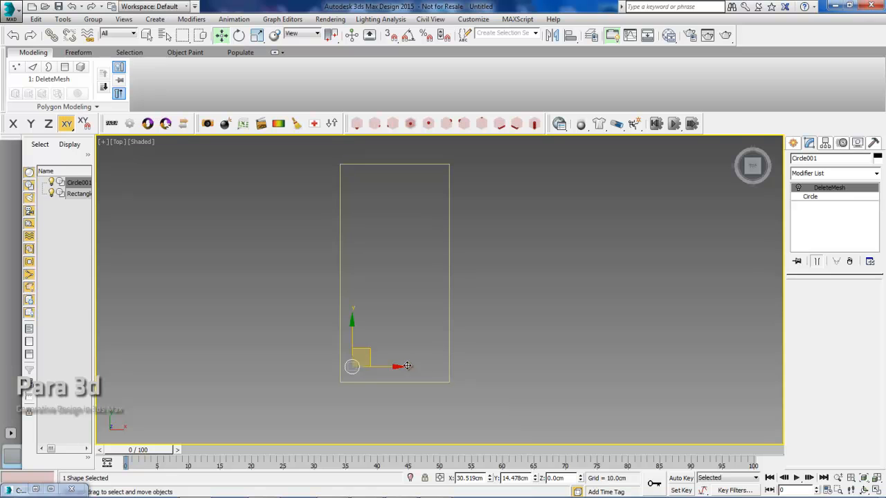
pyautogui.scroll(5, 395, 346)
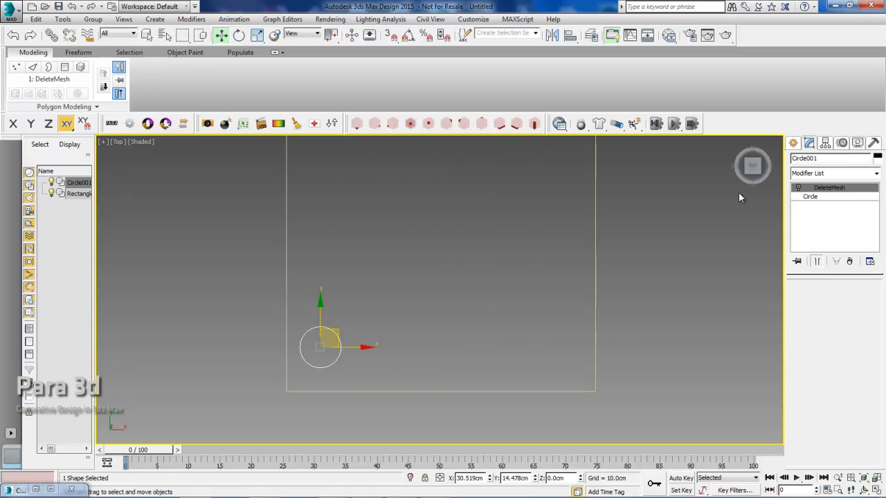
pyautogui.click(111, 126)
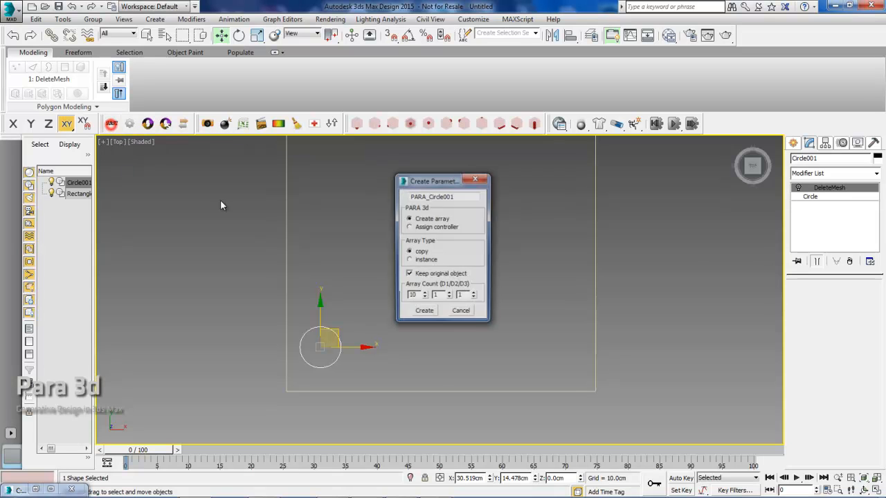
pyautogui.doubleClick(441, 296)
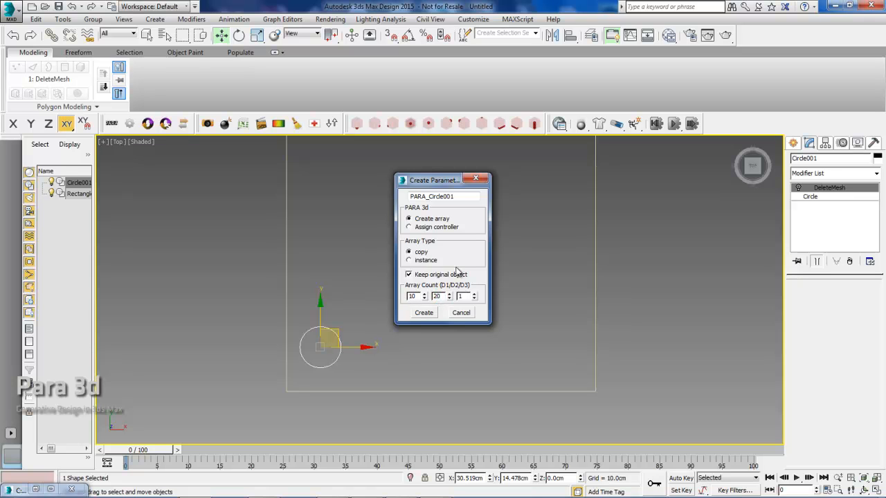
pyautogui.click(439, 275)
pyautogui.click(424, 312)
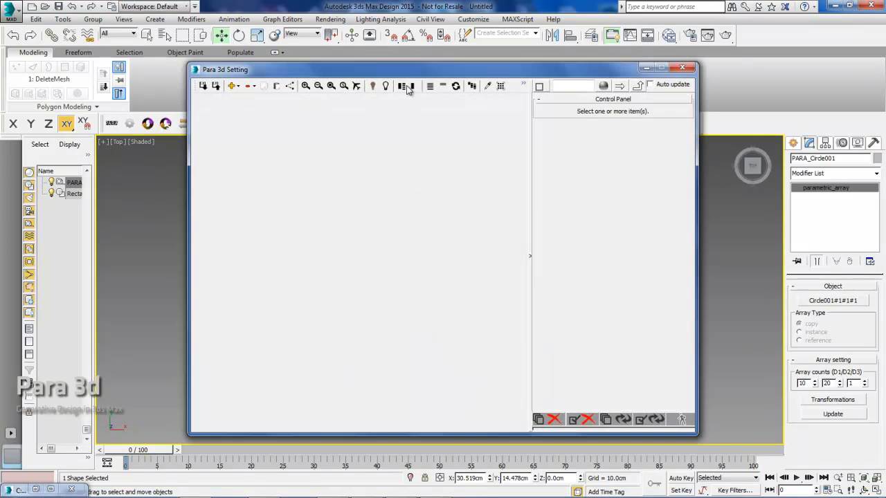
# Move the Para 3d Setting window aside to uncover part of the viewport, and select the circle array's node
pyautogui.moveTo(407, 73); pyautogui.dragTo(361, 403)
pyautogui.moveTo(368, 329); pyautogui.dragTo(419, 249, button='middle')
pyautogui.scroll(-3, 419, 250)
pyautogui.moveTo(362, 405); pyautogui.dragTo(266, 139)
pyautogui.click(207, 366)
pyautogui.moveTo(221, 256); pyautogui.dragTo(172, 167, button='middle')
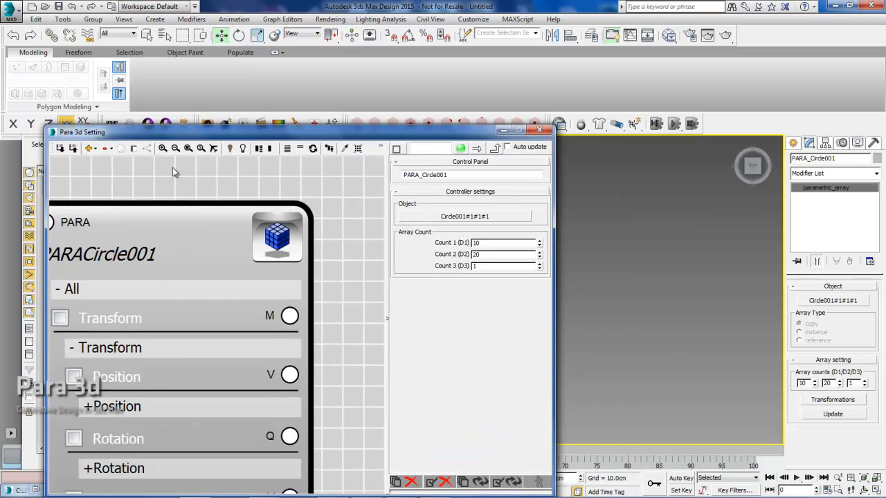
# Connect a new Linear Controller to the circle array's Position, searching the controller library for "lin"
pyautogui.scroll(-1, 175, 167)
pyautogui.moveTo(316, 353); pyautogui.dragTo(297, 288, button='middle')
pyautogui.moveTo(252, 250); pyautogui.dragTo(332, 276)
pyautogui.click(359, 333)
pyautogui.write('lin')
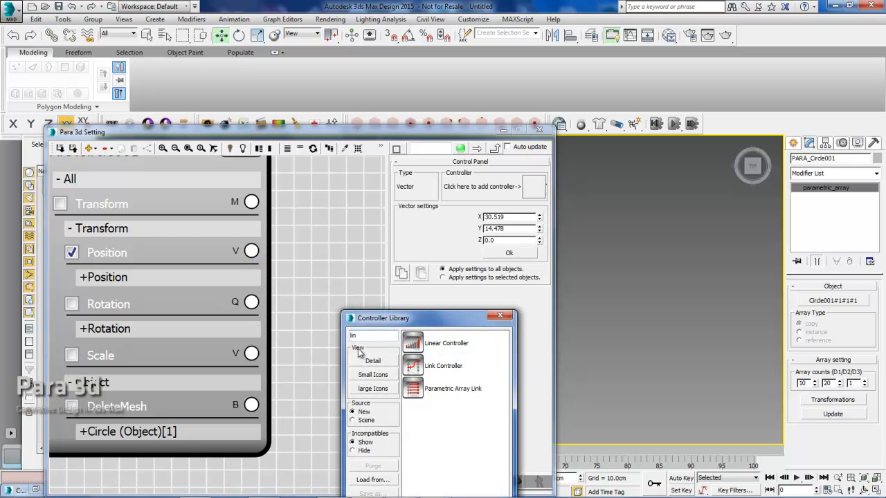
pyautogui.doubleClick(415, 343)
# Examine how the circle array fits the rectangle, along with the Linear Controller node and its connection
pyautogui.moveTo(629, 282); pyautogui.dragTo(722, 381, button='middle')
pyautogui.scroll(-3, 713, 359)
pyautogui.moveTo(665, 338); pyautogui.dragTo(647, 313, button='middle')
pyautogui.scroll(1, 643, 322)
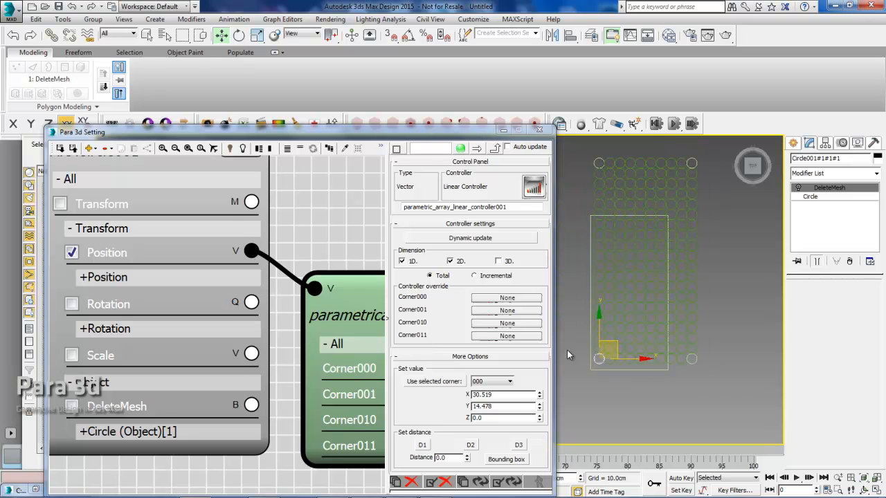
pyautogui.moveTo(335, 221); pyautogui.dragTo(247, 210, button='middle')
pyautogui.moveTo(675, 365); pyautogui.dragTo(651, 323, button='middle')
pyautogui.scroll(2, 664, 339)
pyautogui.scroll(-1, 310, 309)
pyautogui.moveTo(310, 309); pyautogui.dragTo(200, 286, button='middle')
pyautogui.moveTo(639, 303); pyautogui.dragTo(630, 326, button='middle')
pyautogui.moveTo(259, 230); pyautogui.dragTo(333, 298, button='middle')
pyautogui.scroll(-2, 332, 298)
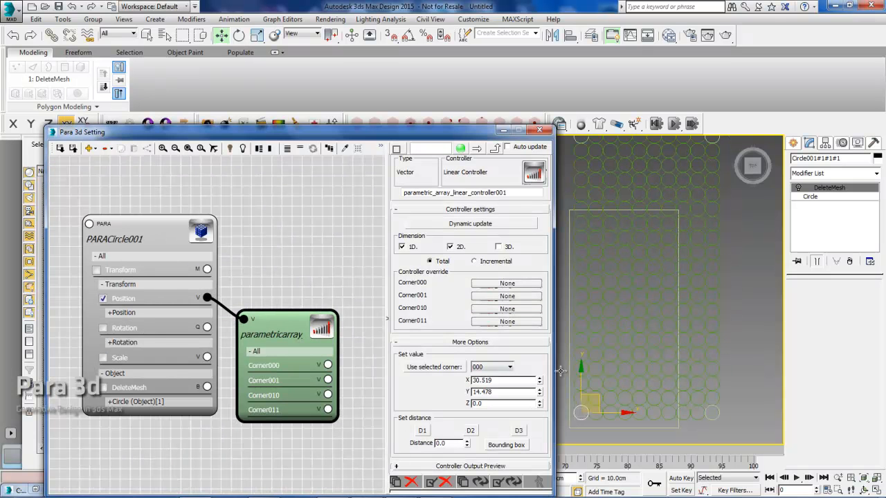
pyautogui.moveTo(681, 339); pyautogui.dragTo(681, 323, button='middle')
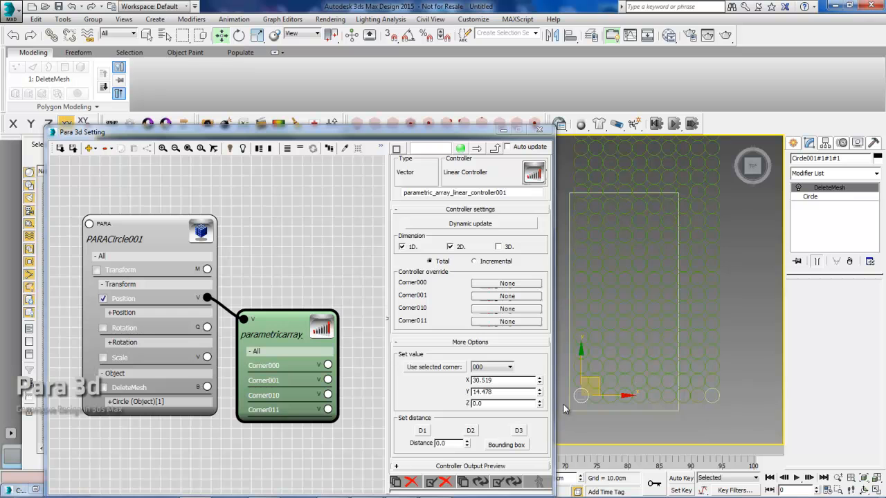
pyautogui.scroll(-2, 633, 354)
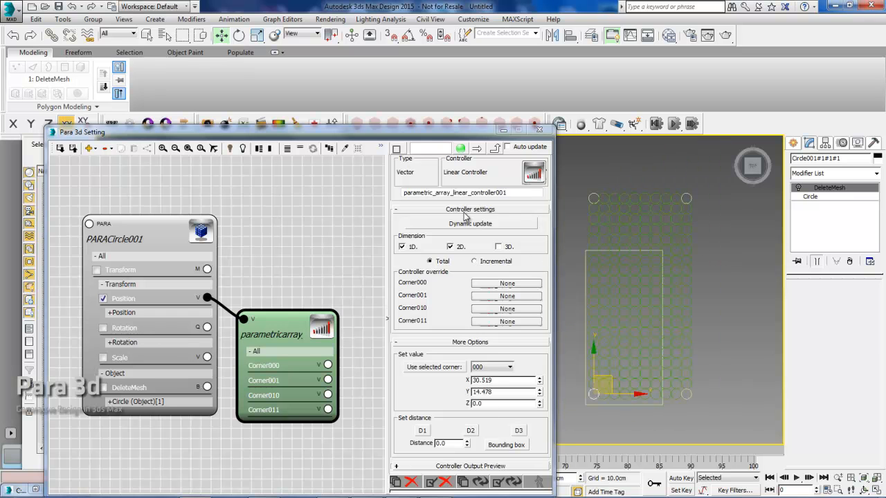
# Switch the Linear Controller to Incremental, update the circle array and select its node
pyautogui.click(488, 261)
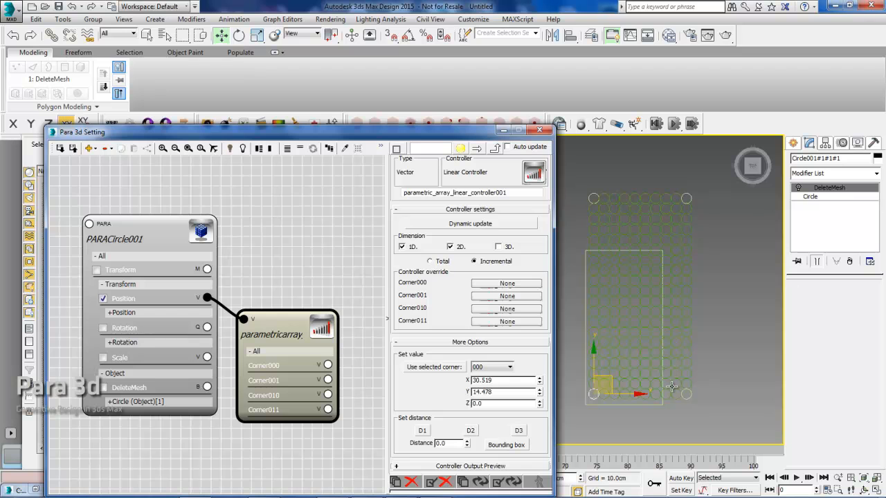
pyautogui.moveTo(601, 268); pyautogui.dragTo(601, 256, button='middle')
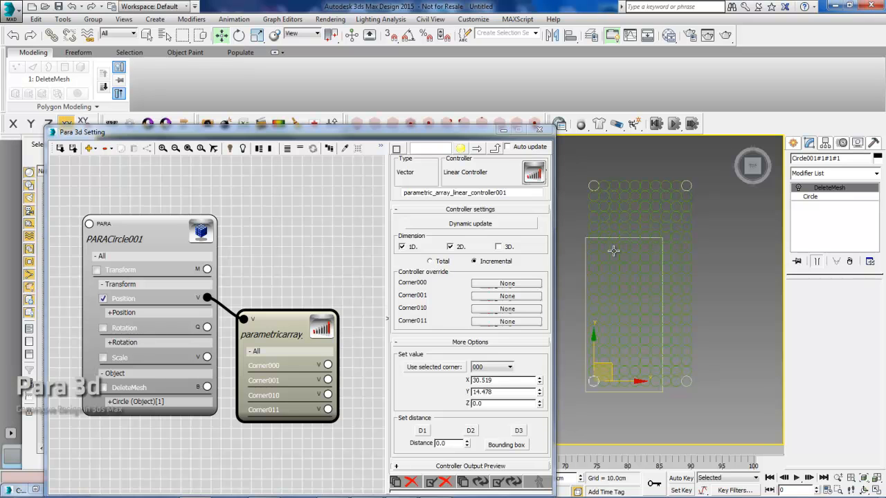
pyautogui.click(145, 224)
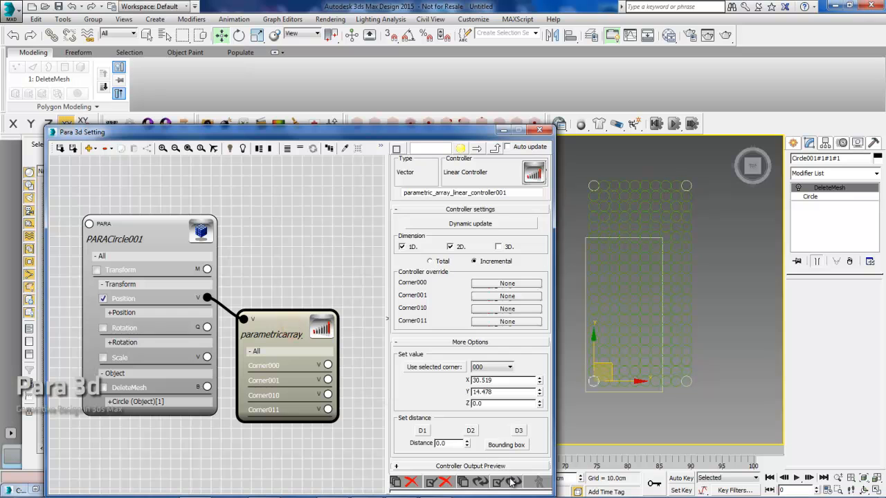
pyautogui.click(133, 235)
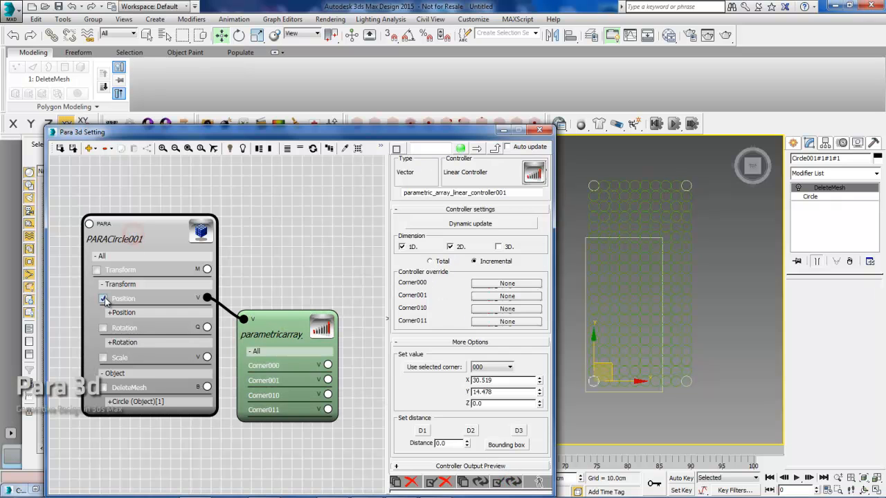
# Deselect the circle array's Position parameter and set the first-dimension array count to 7
pyautogui.click(103, 299)
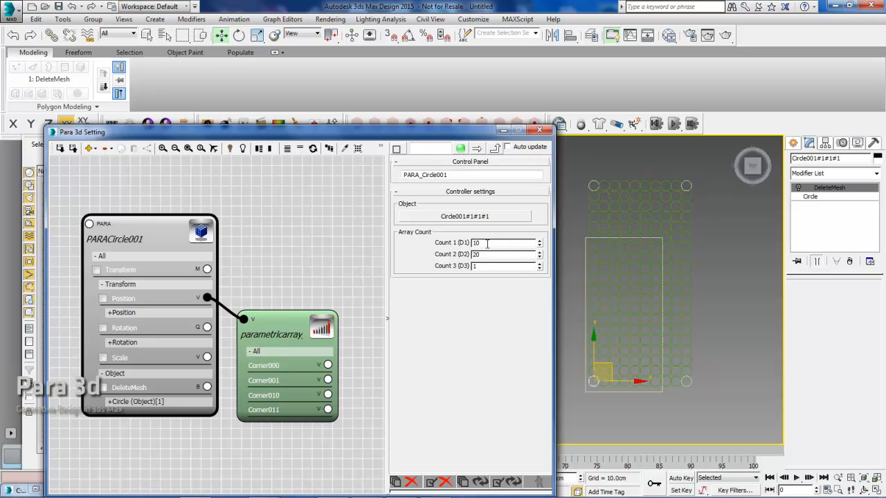
pyautogui.click(616, 300)
pyautogui.scroll(-2, 616, 301)
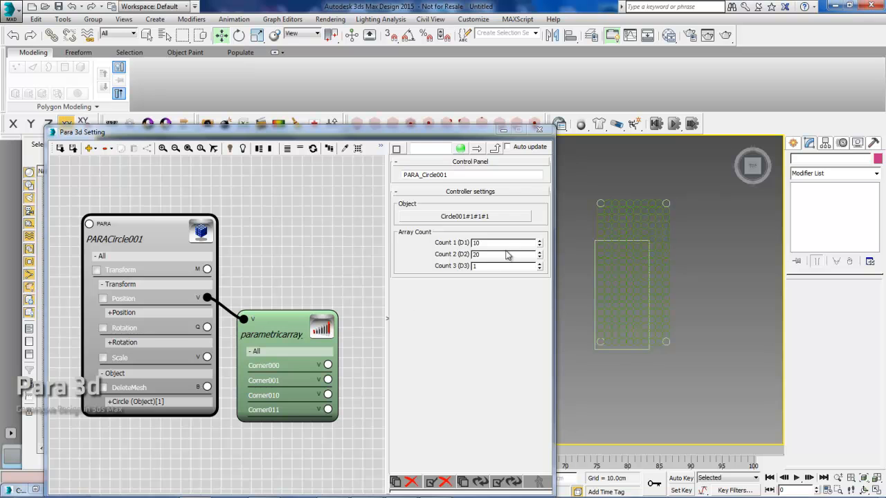
pyautogui.scroll(2, 659, 362)
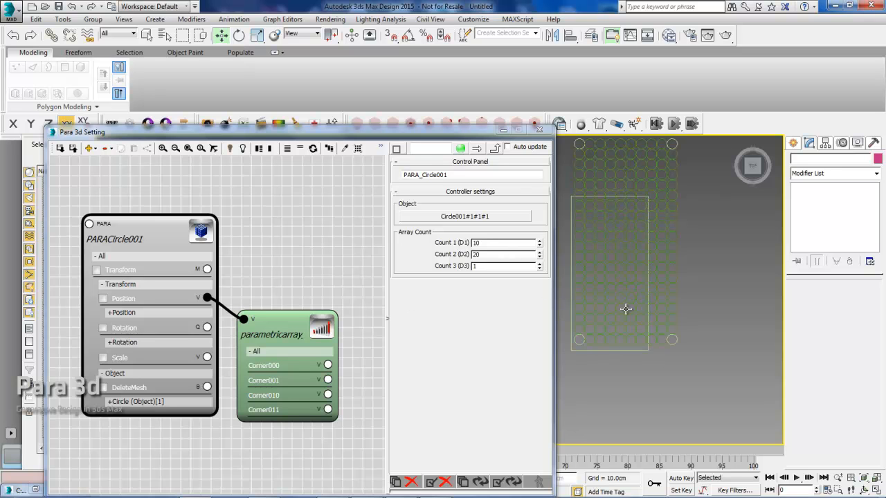
pyautogui.click(539, 247)
pyautogui.click(539, 247)
pyautogui.click(540, 247)
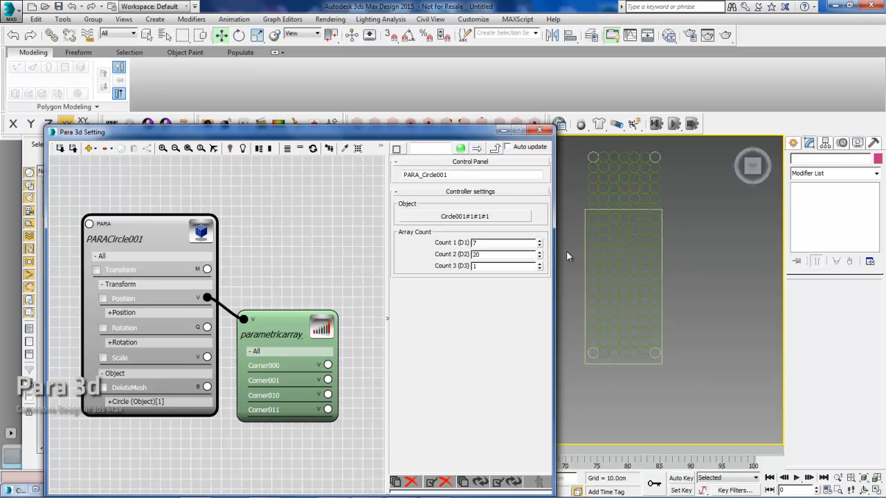
# Set the circle array's second-dimension count to 14
pyautogui.click(539, 257)
pyautogui.click(540, 257)
pyautogui.click(540, 257)
pyautogui.click(539, 257)
pyautogui.click(539, 257)
pyautogui.click(540, 256)
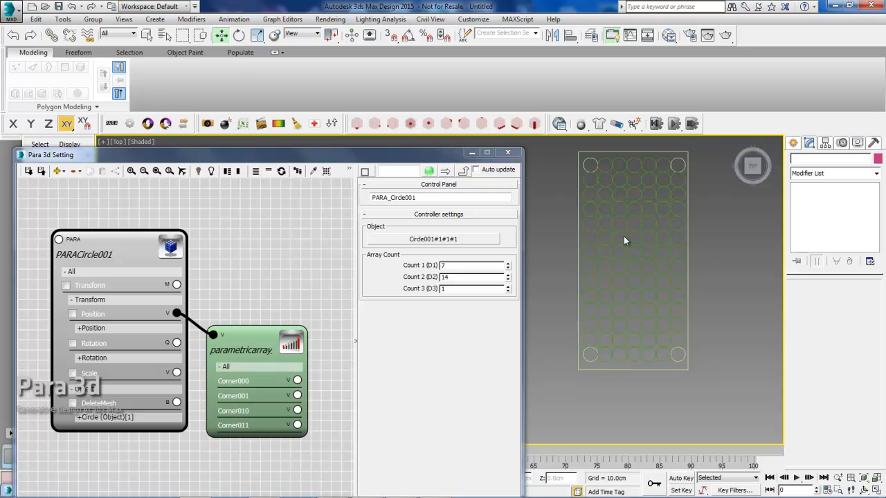
# Select all circles of the array and group them under the default name
pyautogui.click(325, 172)
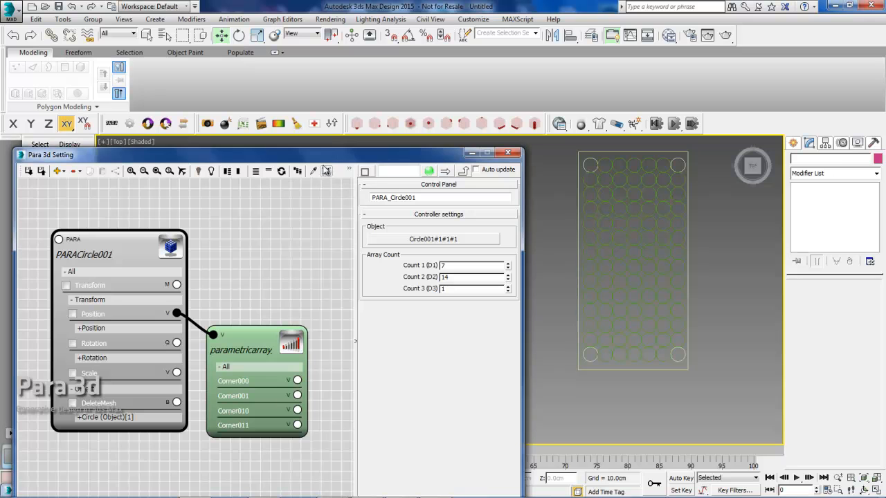
pyautogui.moveTo(388, 157); pyautogui.dragTo(396, 229)
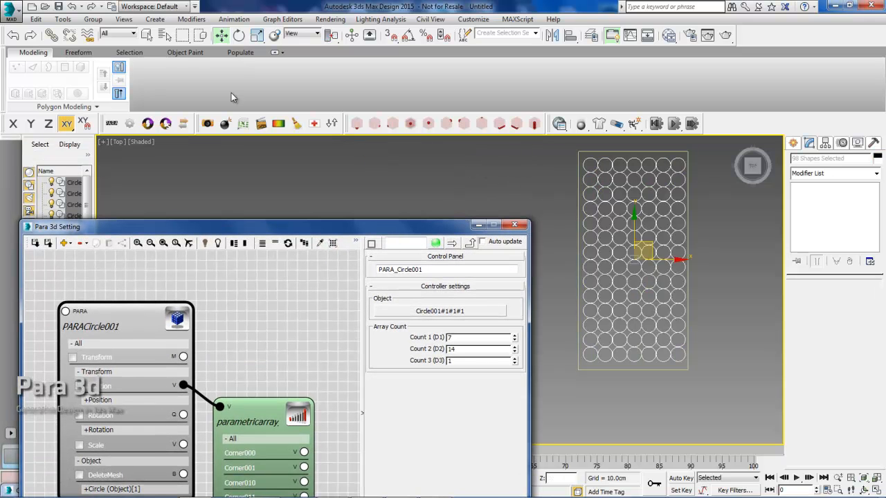
pyautogui.click(93, 19)
pyautogui.click(103, 32)
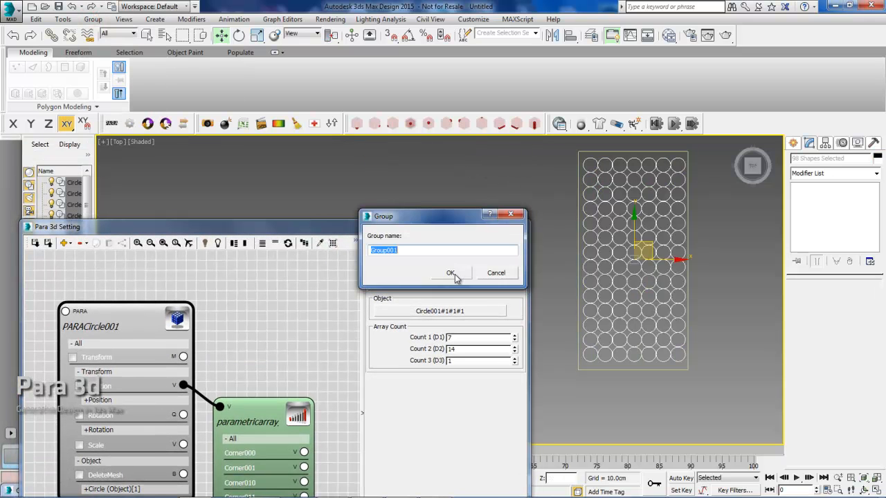
pyautogui.click(450, 273)
pyautogui.press('z')
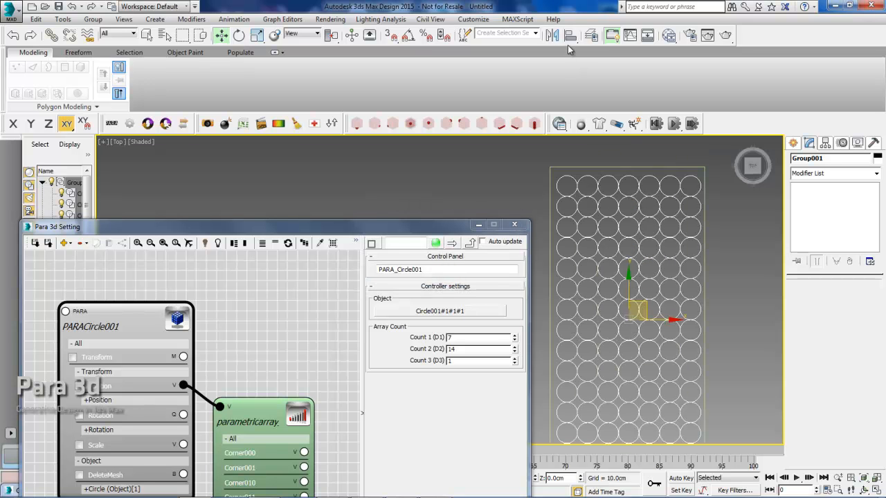
# Align the circle group to the rectangle on X and Y Position, center to center
pyautogui.click(570, 36)
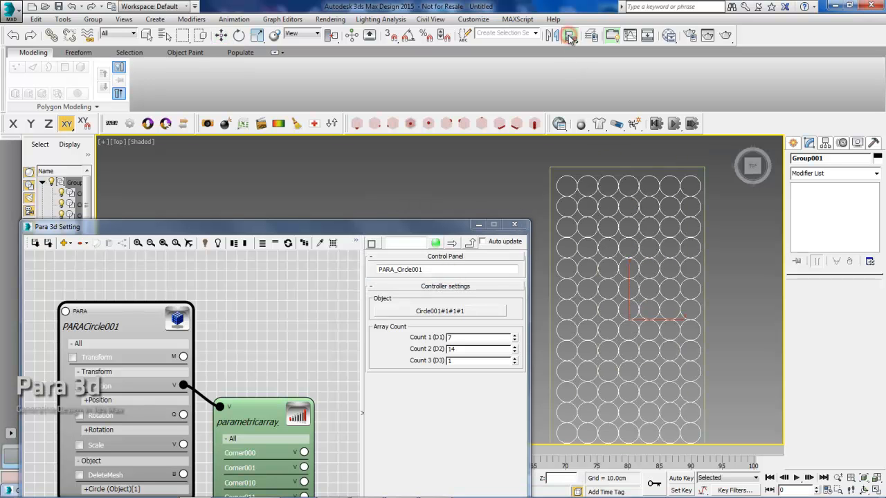
pyautogui.click(571, 168)
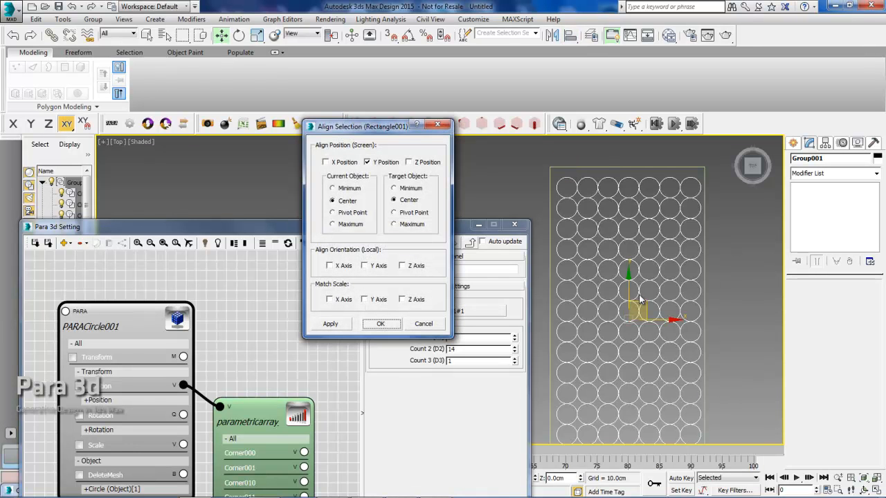
pyautogui.click(343, 163)
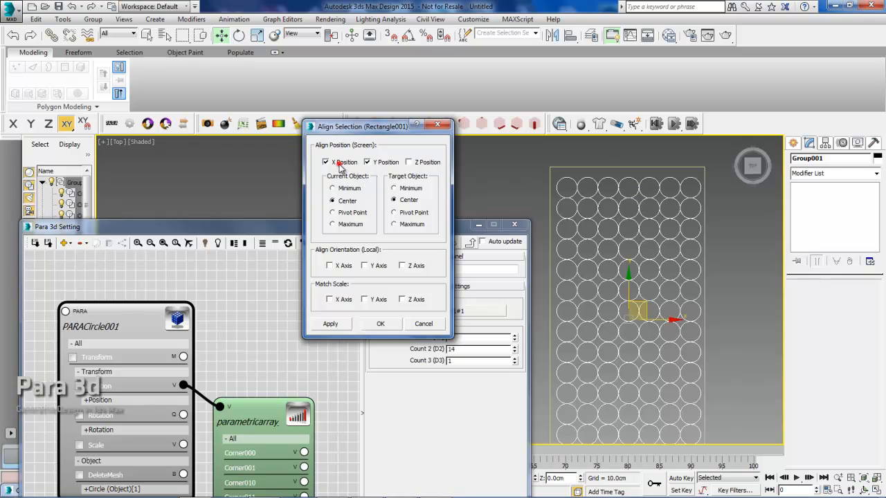
pyautogui.click(349, 203)
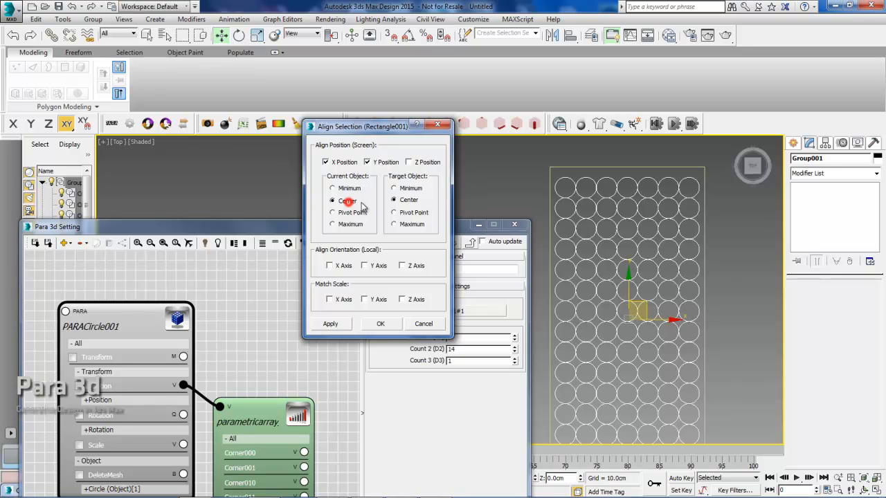
pyautogui.click(409, 200)
pyautogui.click(381, 324)
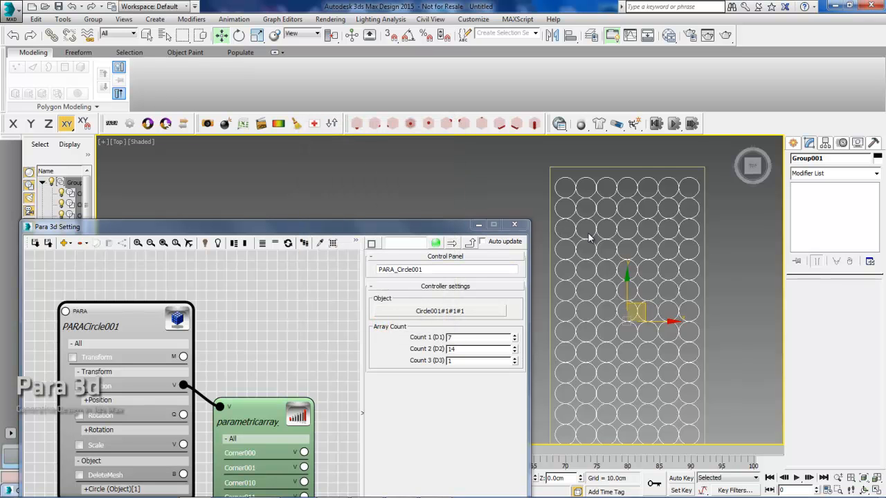
# Ungroup the aligned circles
pyautogui.click(97, 20)
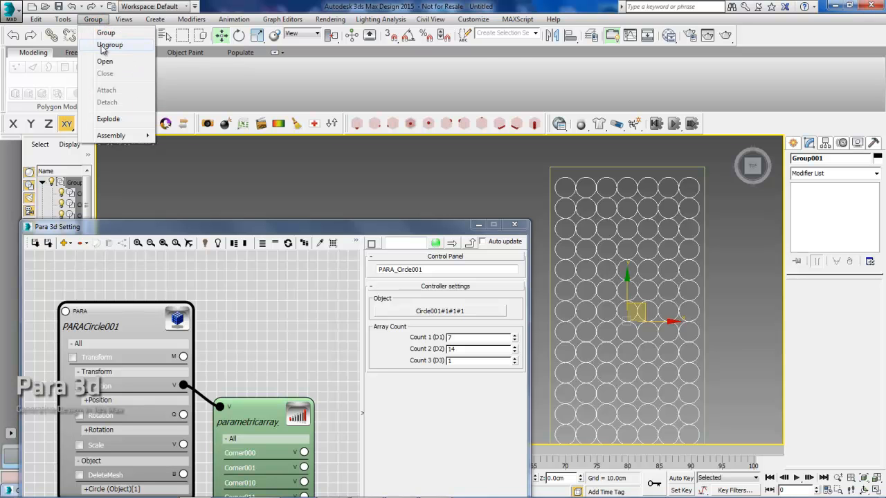
pyautogui.click(105, 46)
pyautogui.scroll(-3, 699, 273)
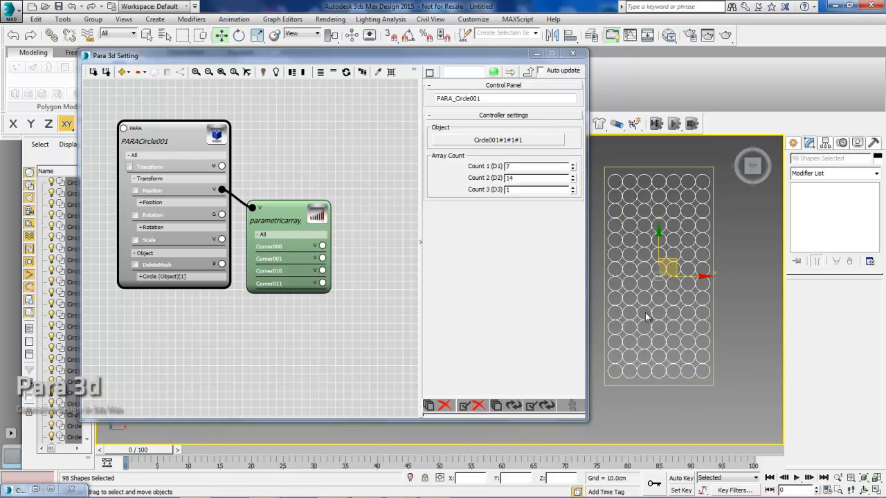
# Expand the array node's Circle object parameters and set the Radius to 11.0 for all circles
pyautogui.moveTo(643, 308); pyautogui.dragTo(651, 305, button='middle')
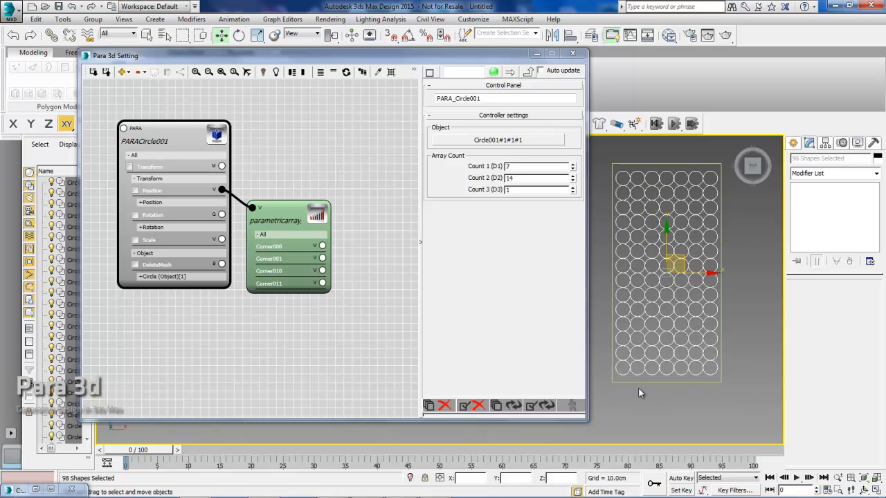
pyautogui.moveTo(630, 377); pyautogui.dragTo(628, 322, button='middle')
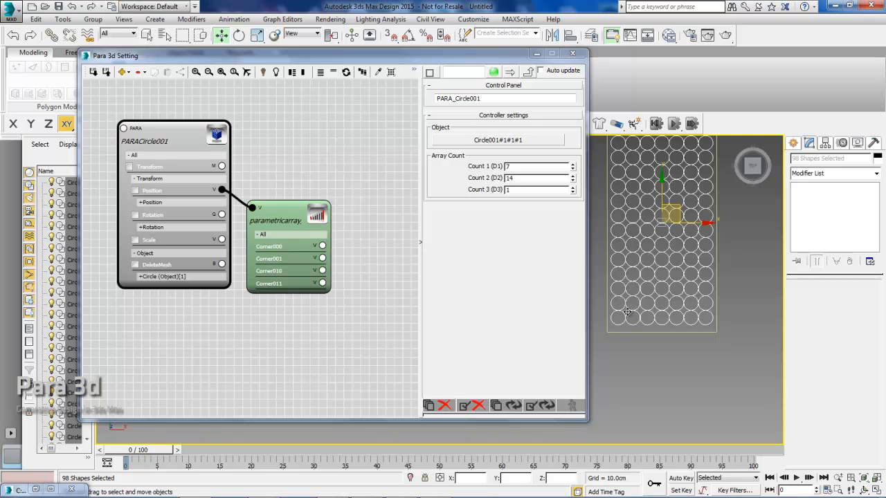
pyautogui.scroll(4, 628, 325)
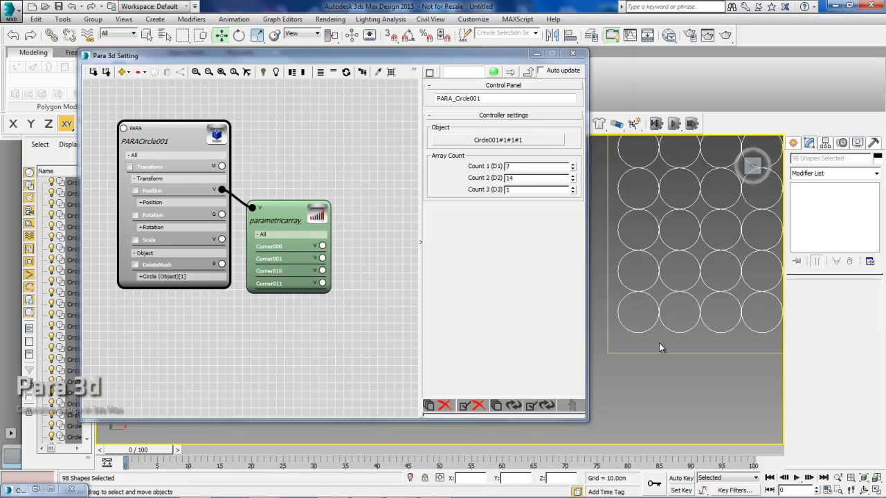
pyautogui.moveTo(646, 316); pyautogui.dragTo(641, 318, button='middle')
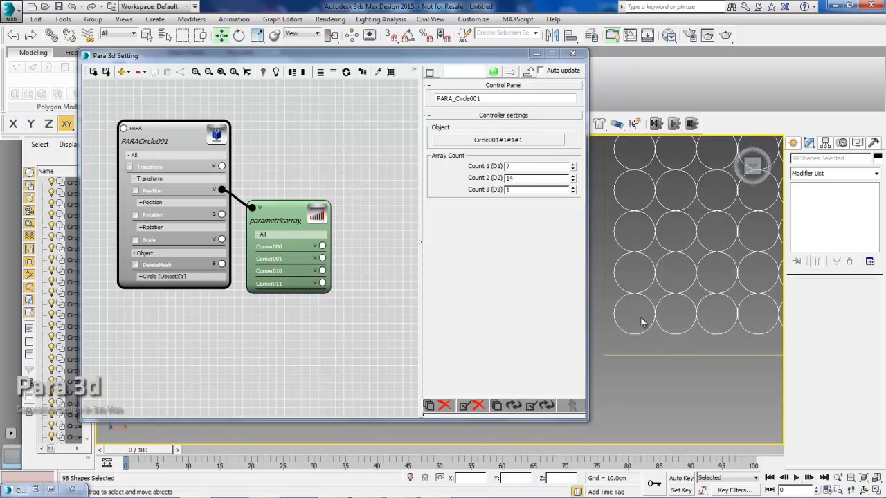
pyautogui.click(179, 278)
pyautogui.moveTo(291, 333)
pyautogui.mouseDown(button='middle')
pyautogui.moveTo(296, 291)
pyautogui.moveTo(273, 333)
pyautogui.moveTo(300, 322)
pyautogui.mouseUp(button='middle')
pyautogui.scroll(2, 260, 339)
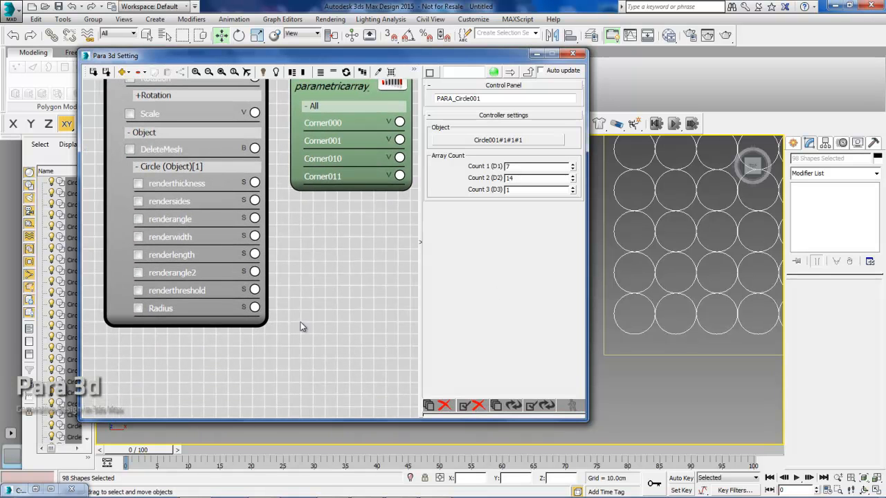
pyautogui.click(138, 308)
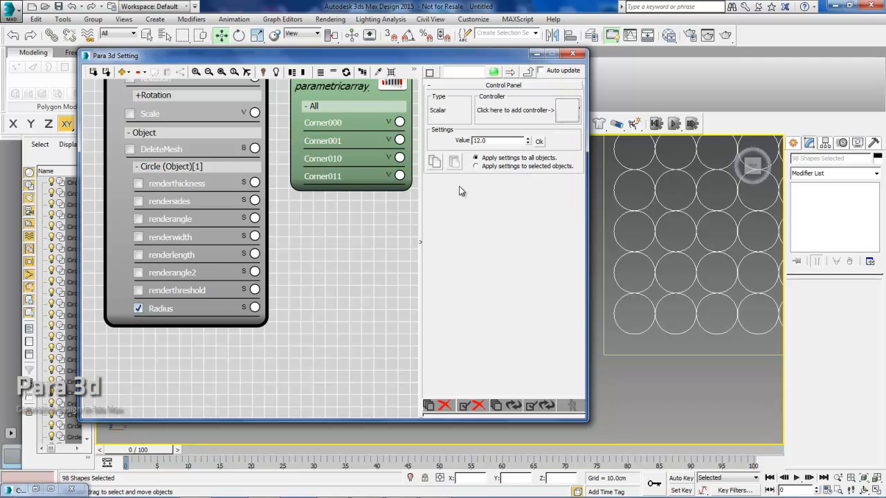
pyautogui.doubleClick(488, 141)
pyautogui.press('Return')
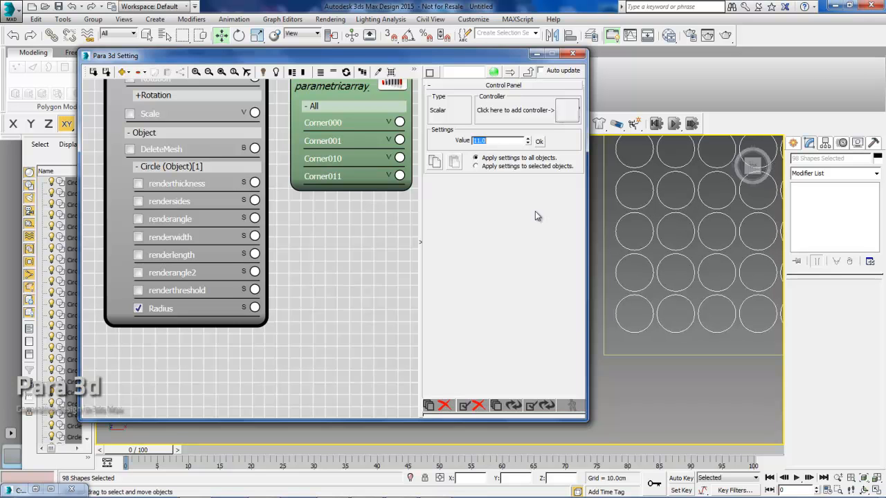
# Deselect the Radius parameter and collapse the Circle object parameters in the array node
pyautogui.scroll(-4, 688, 257)
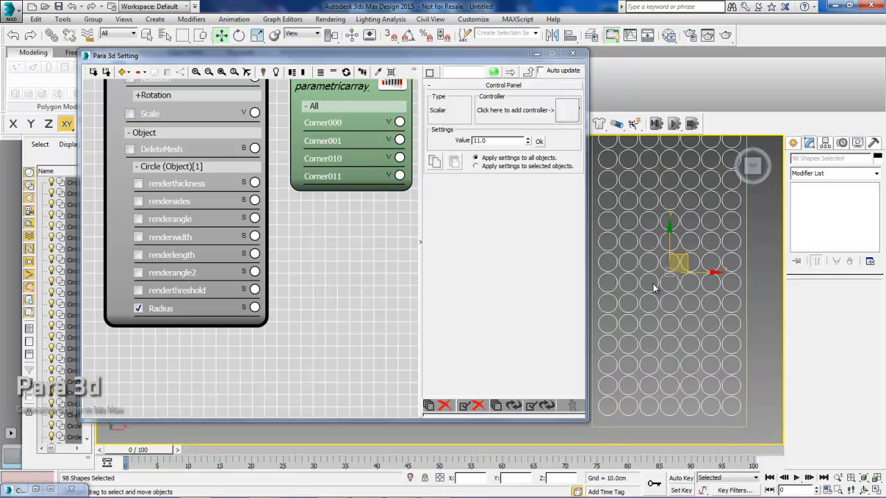
pyautogui.moveTo(632, 240); pyautogui.dragTo(641, 256, button='middle')
pyautogui.moveTo(704, 350); pyautogui.dragTo(693, 298, button='middle')
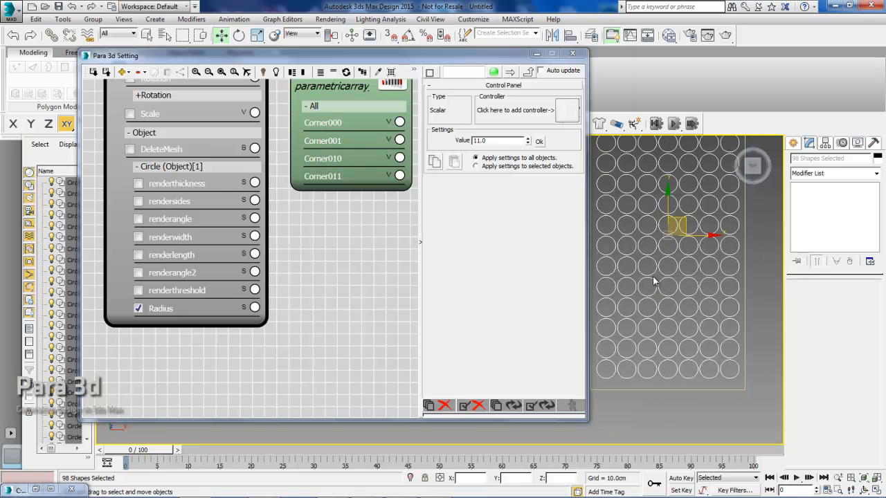
pyautogui.moveTo(344, 227); pyautogui.dragTo(371, 286, button='middle')
pyautogui.click(139, 337)
pyautogui.scroll(-3, 372, 285)
pyautogui.click(266, 186)
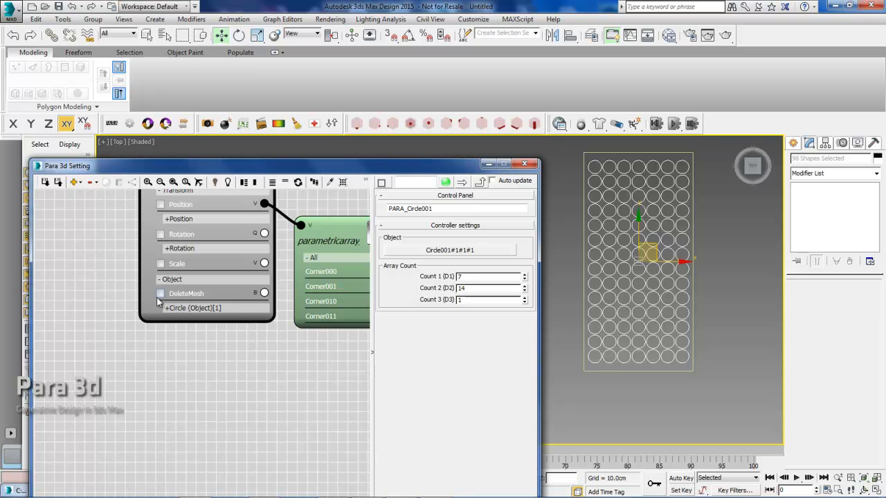
# Select the DeleteMesh parameter, then collapse the Linear Controller node and move it up beside the array node
pyautogui.click(160, 294)
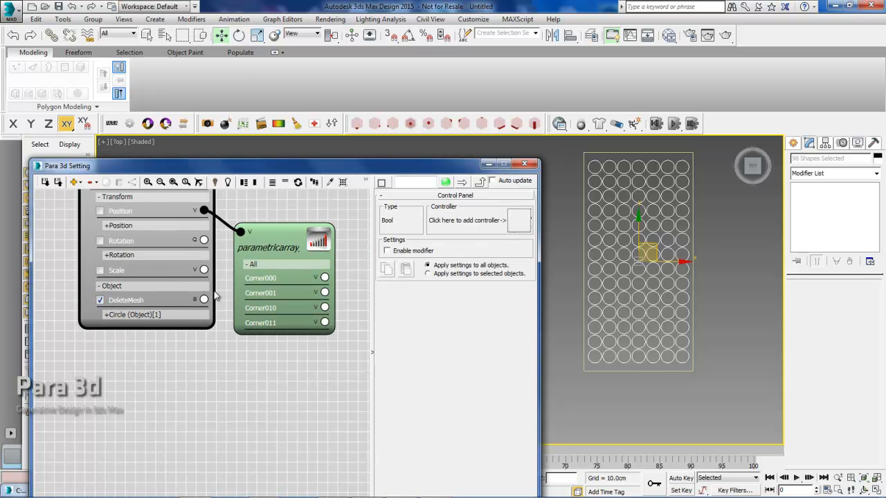
pyautogui.click(253, 264)
pyautogui.moveTo(266, 260); pyautogui.dragTo(271, 226)
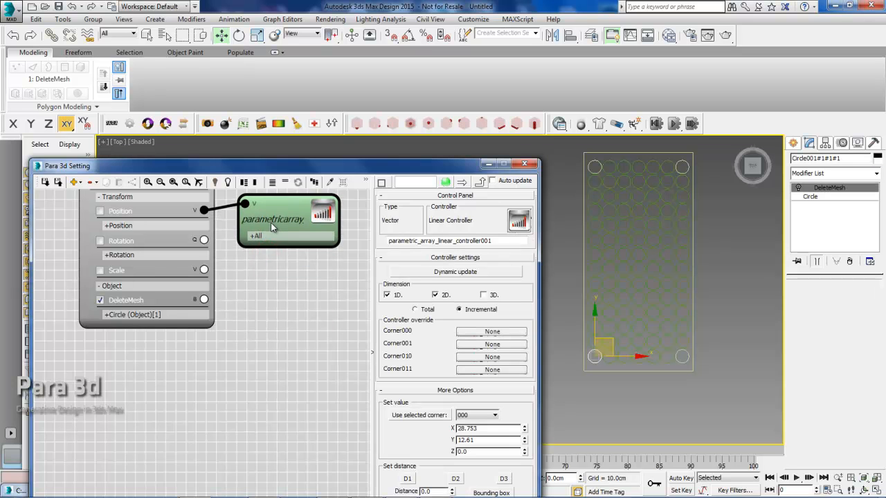
# Connect a new Random Controller to the array's DeleteMesh parameter, searching the controller library for "ran"
pyautogui.scroll(1, 237, 284)
pyautogui.moveTo(252, 293)
pyautogui.mouseDown(button='middle')
pyautogui.moveTo(252, 275)
pyautogui.moveTo(247, 299)
pyautogui.mouseUp(button='middle')
pyautogui.click(90, 298)
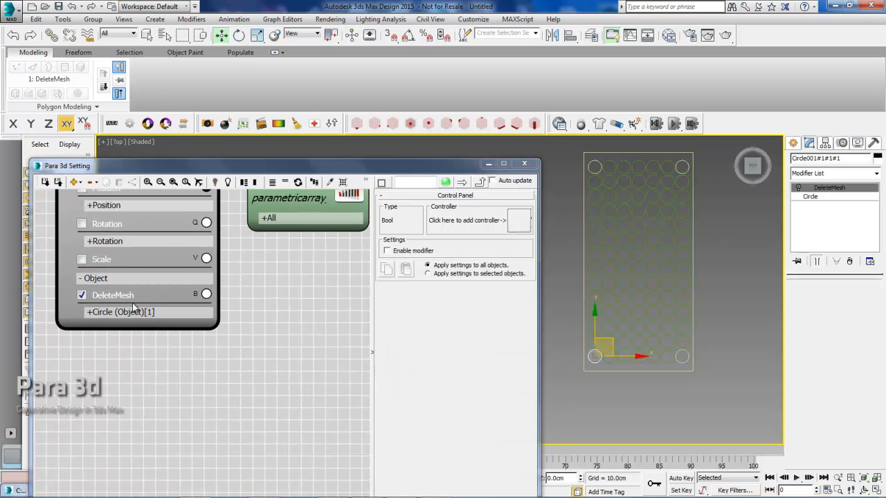
pyautogui.moveTo(207, 294); pyautogui.dragTo(274, 322)
pyautogui.write('ran')
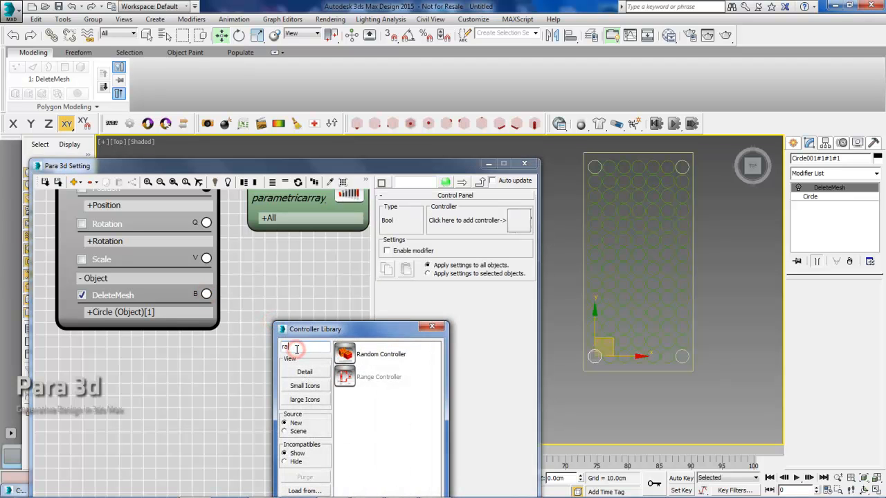
pyautogui.doubleClick(346, 353)
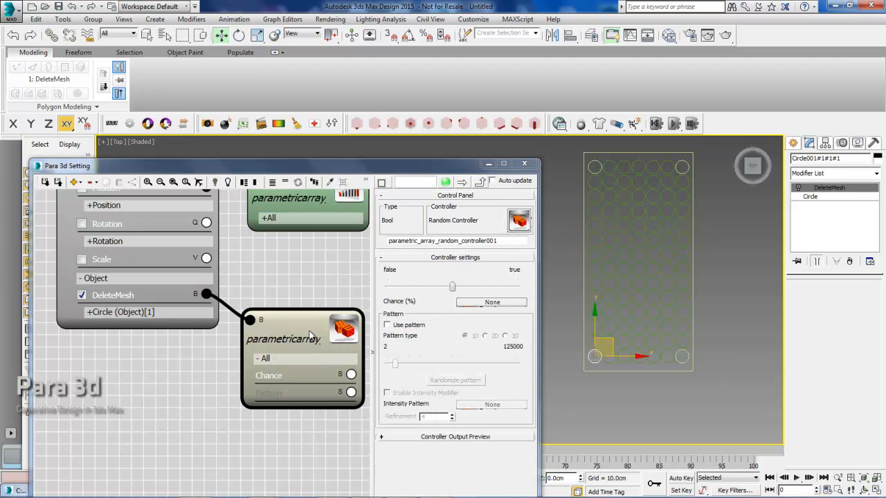
# Move the Para 3d Setting window up and update the array repeatedly to generate different random DeleteMesh distributions
pyautogui.moveTo(407, 171); pyautogui.dragTo(386, 108)
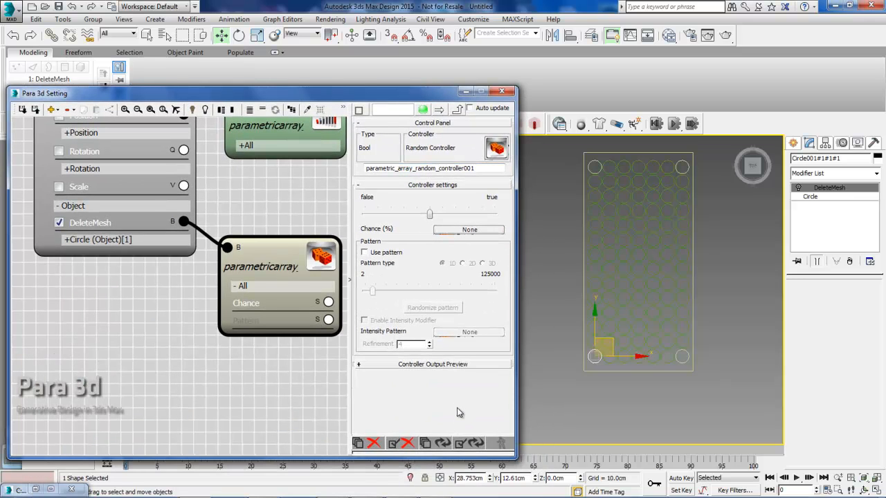
pyautogui.click(462, 444)
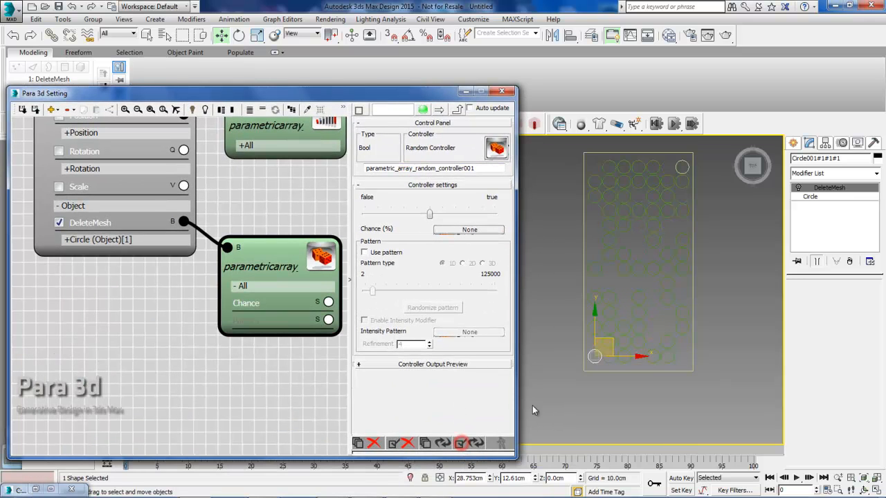
pyautogui.click(461, 444)
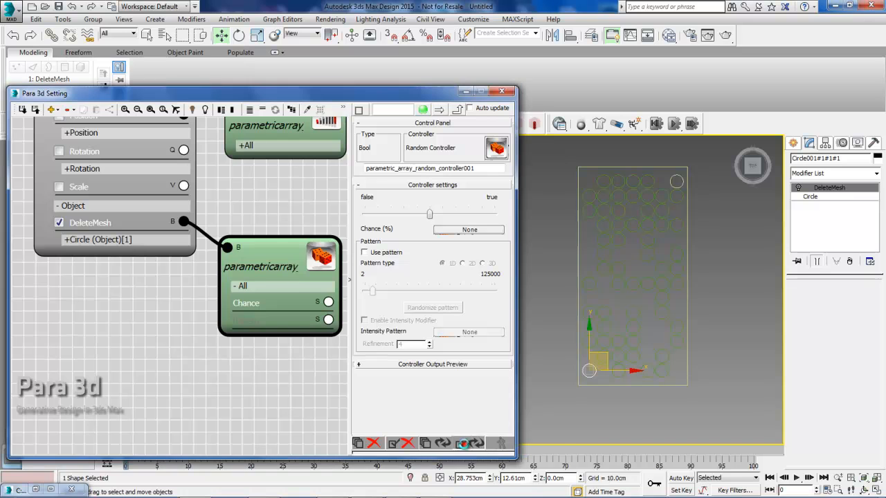
pyautogui.scroll(3, 630, 326)
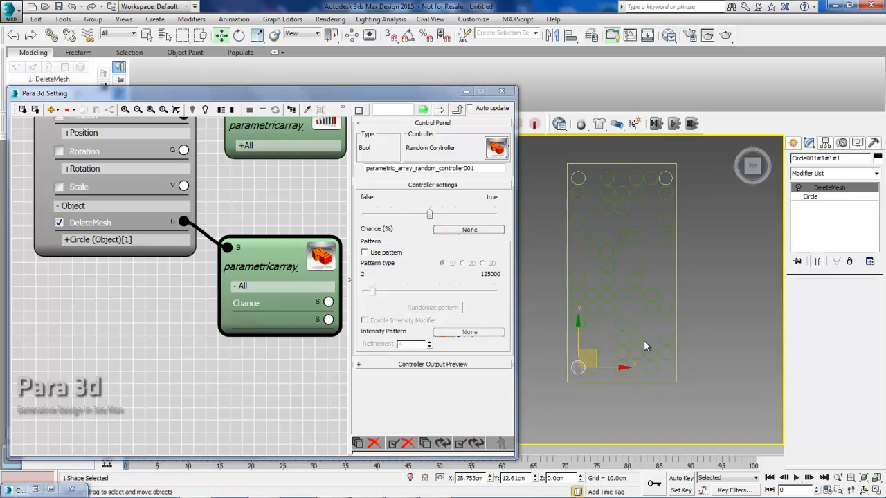
# Update the array again to generate another random DeleteMesh distribution of the circles inside the rectangle
pyautogui.scroll(1, 641, 270)
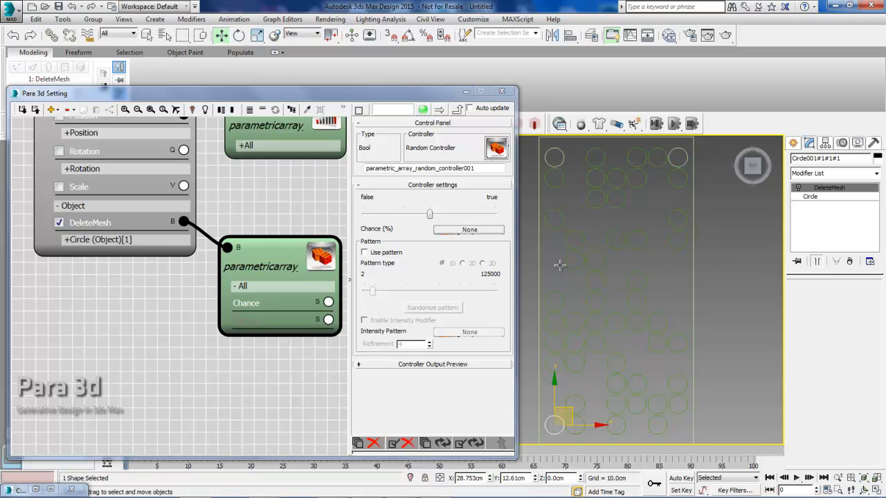
pyautogui.click(462, 444)
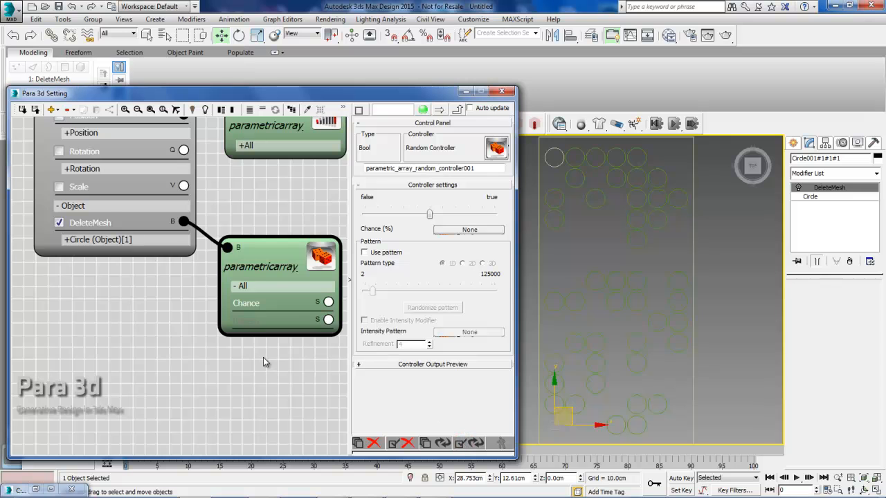
pyautogui.moveTo(265, 358); pyautogui.dragTo(209, 358, button='middle')
pyautogui.scroll(-2, 592, 291)
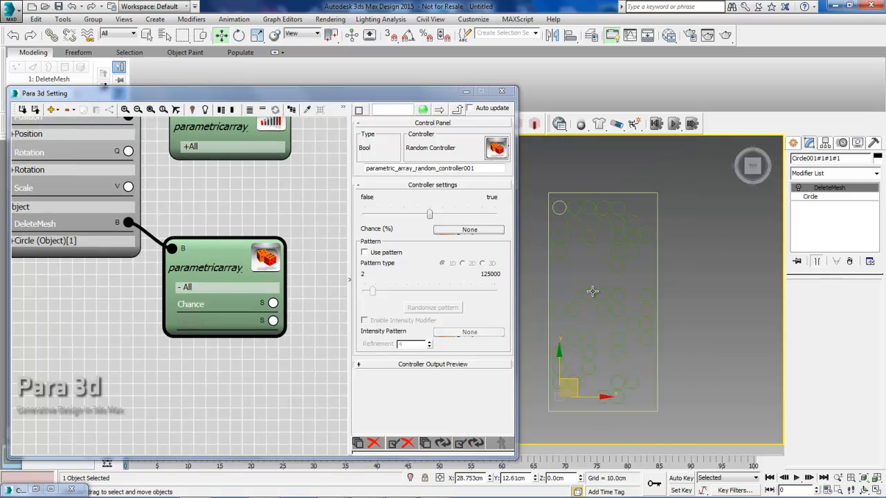
pyautogui.scroll(-2, 593, 232)
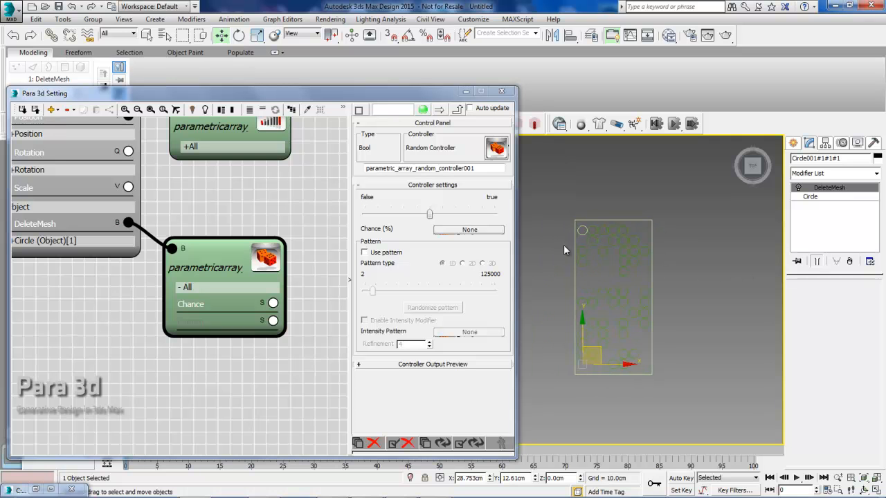
pyautogui.click(606, 239)
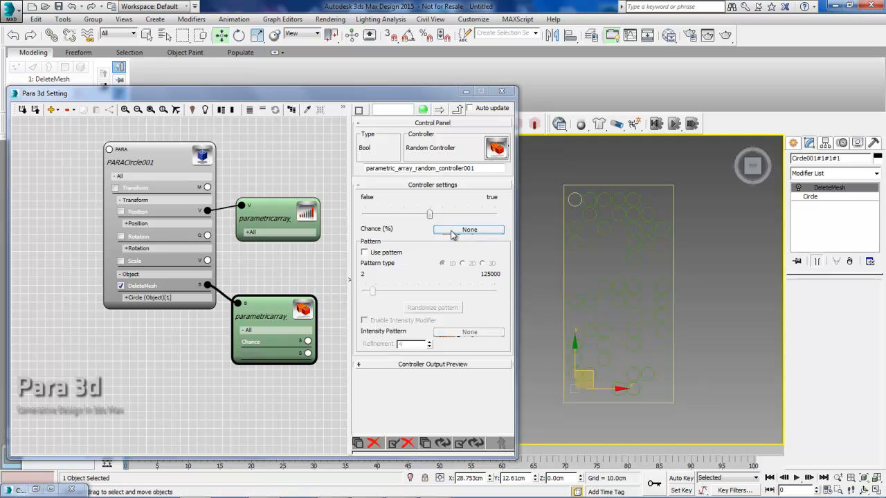
# Shift the Random Controller's chance strongly toward true and update the array to inspect the resulting circle distribution
pyautogui.moveTo(429, 216); pyautogui.dragTo(478, 219)
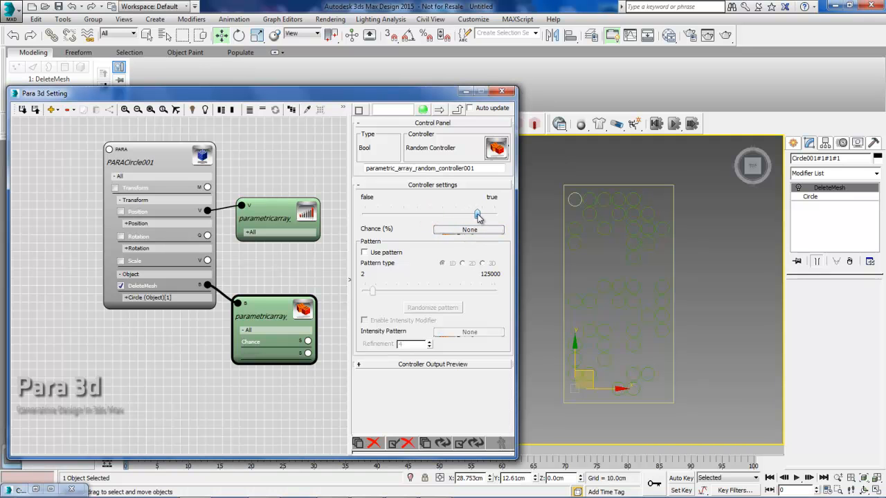
pyautogui.click(476, 443)
pyautogui.moveTo(623, 371); pyautogui.dragTo(626, 347, button='middle')
pyautogui.scroll(2, 628, 345)
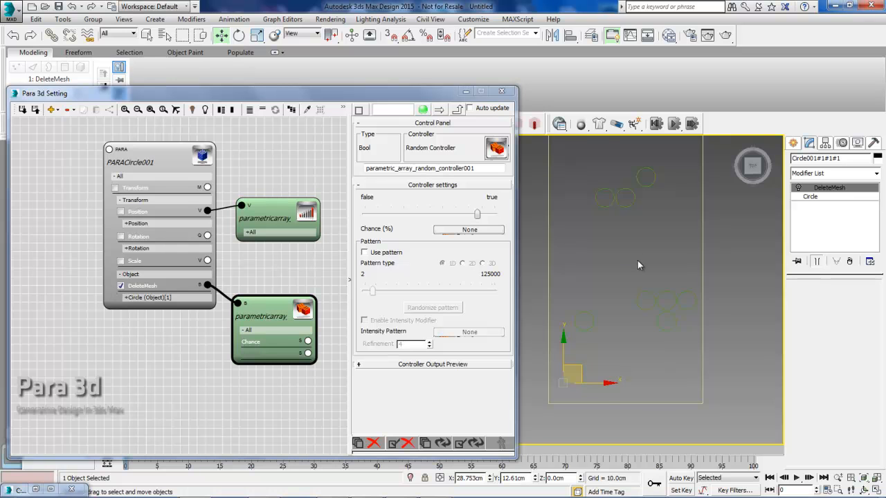
pyautogui.moveTo(624, 266); pyautogui.dragTo(620, 281, button='middle')
pyautogui.moveTo(617, 237); pyautogui.dragTo(613, 262, button='middle')
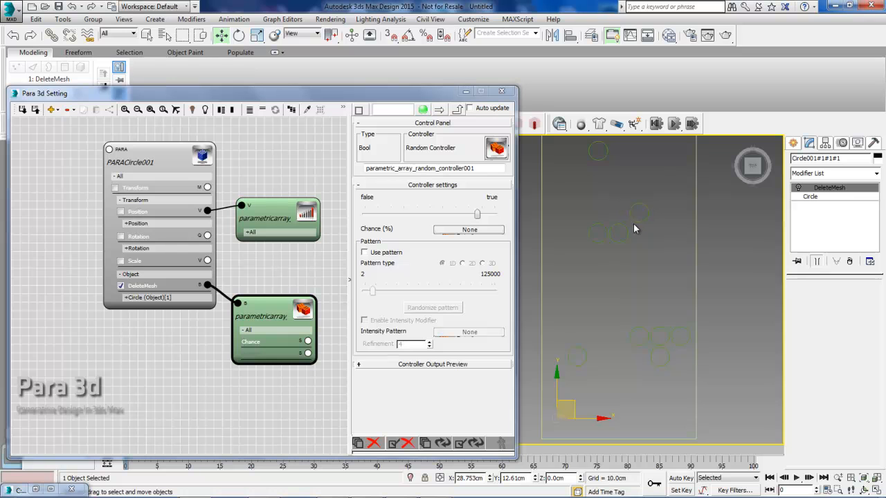
pyautogui.moveTo(621, 255)
pyautogui.mouseDown(button='middle')
pyautogui.moveTo(628, 240)
pyautogui.moveTo(627, 248)
pyautogui.mouseUp(button='middle')
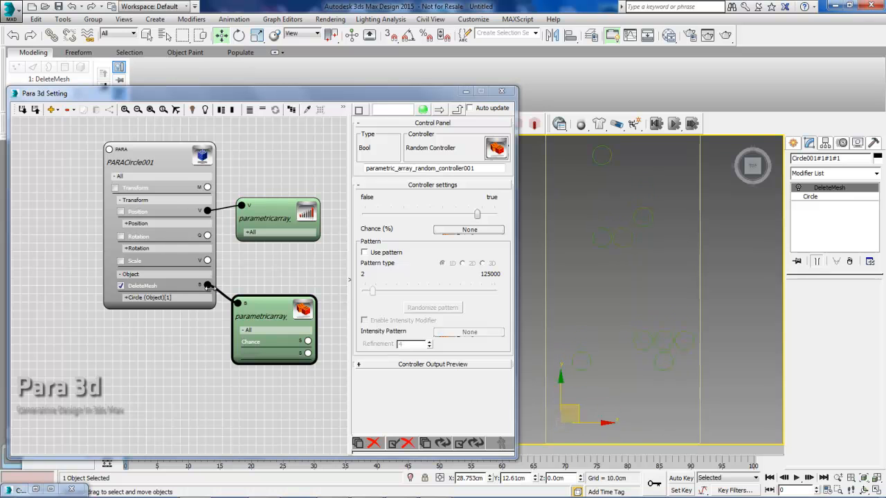
# Shift the Random Controller's chance strongly toward false and update the array to regenerate the circles
pyautogui.moveTo(477, 214); pyautogui.dragTo(383, 219)
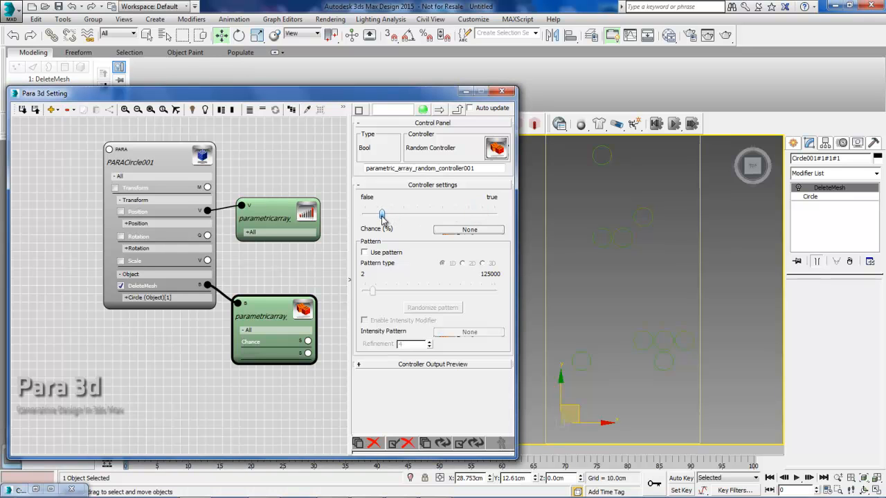
pyautogui.click(465, 445)
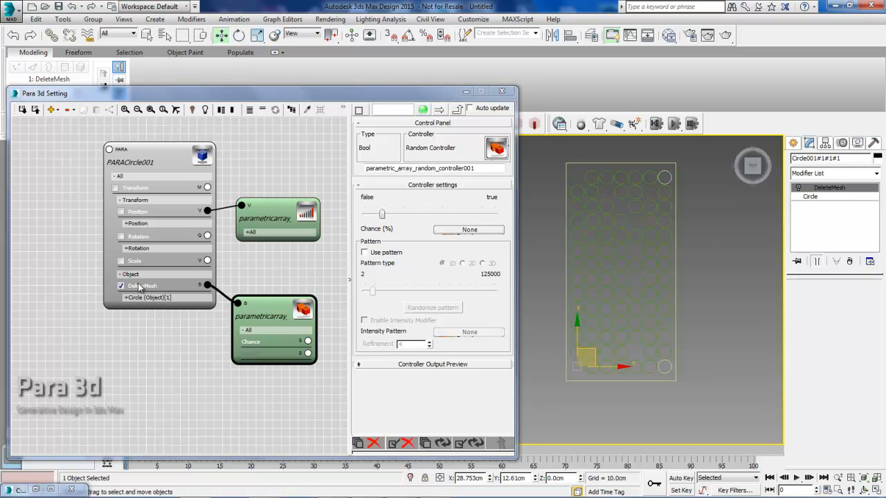
pyautogui.moveTo(609, 291); pyautogui.dragTo(612, 272, button='middle')
pyautogui.scroll(4, 598, 301)
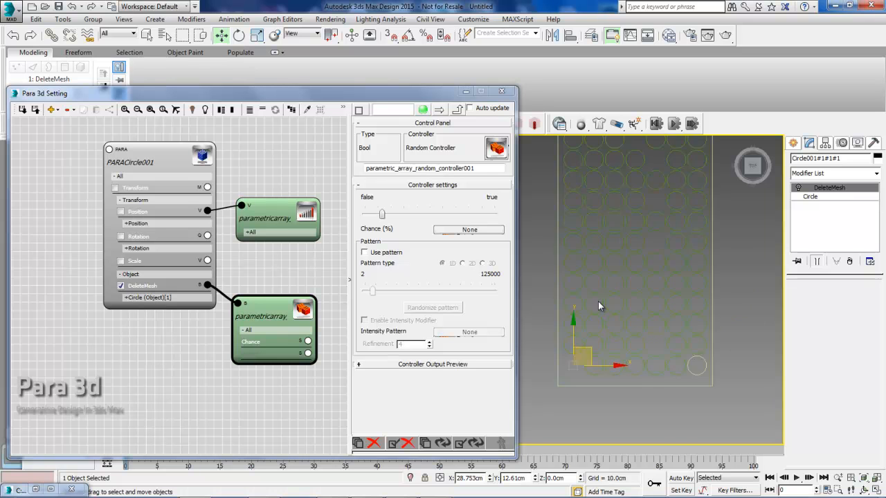
pyautogui.scroll(-4, 598, 301)
# Return the Random Controller's chance to about midway between false and true, and reselect its node in the graph
pyautogui.moveTo(382, 214); pyautogui.dragTo(389, 215)
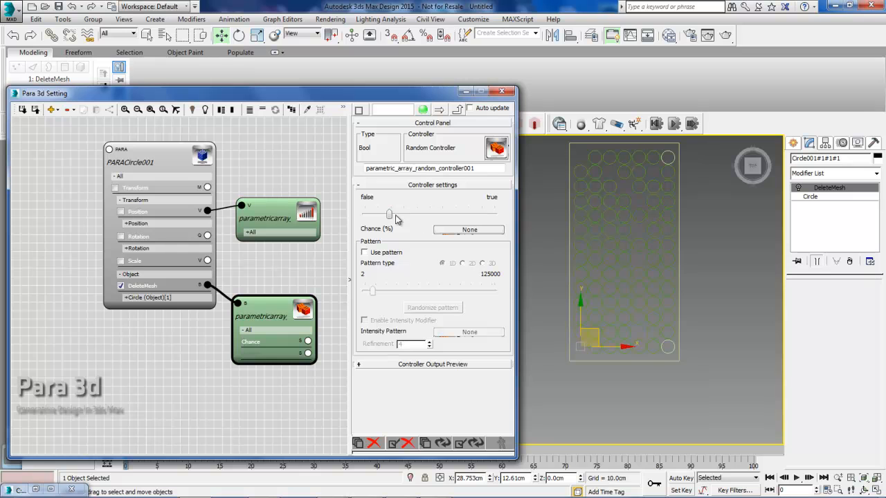
pyautogui.moveTo(389, 214); pyautogui.dragTo(435, 214)
pyautogui.moveTo(436, 214)
pyautogui.mouseDown()
pyautogui.moveTo(496, 216)
pyautogui.moveTo(361, 218)
pyautogui.moveTo(434, 218)
pyautogui.mouseUp()
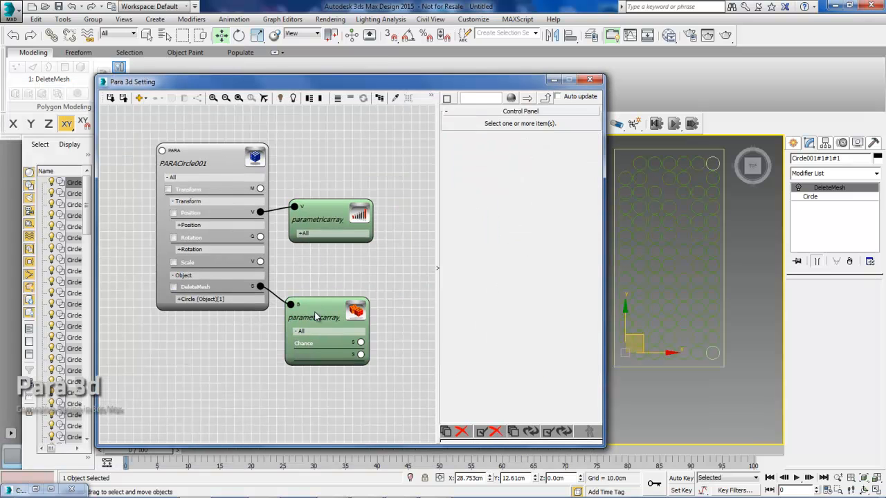
pyautogui.click(315, 316)
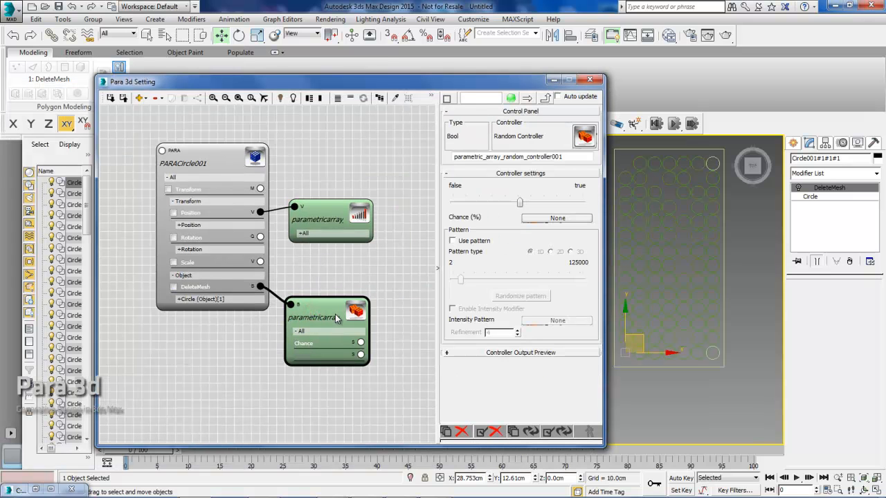
pyautogui.moveTo(320, 280); pyautogui.dragTo(322, 279, button='middle')
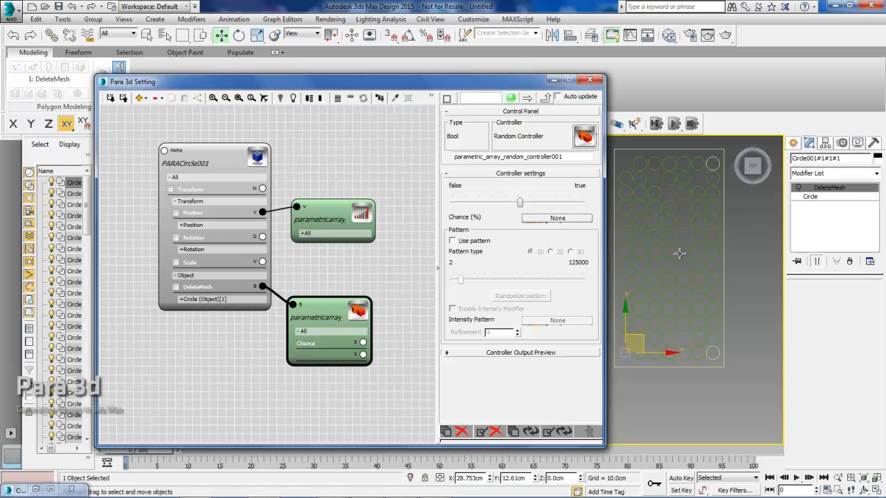
pyautogui.moveTo(668, 234); pyautogui.dragTo(679, 249, button='middle')
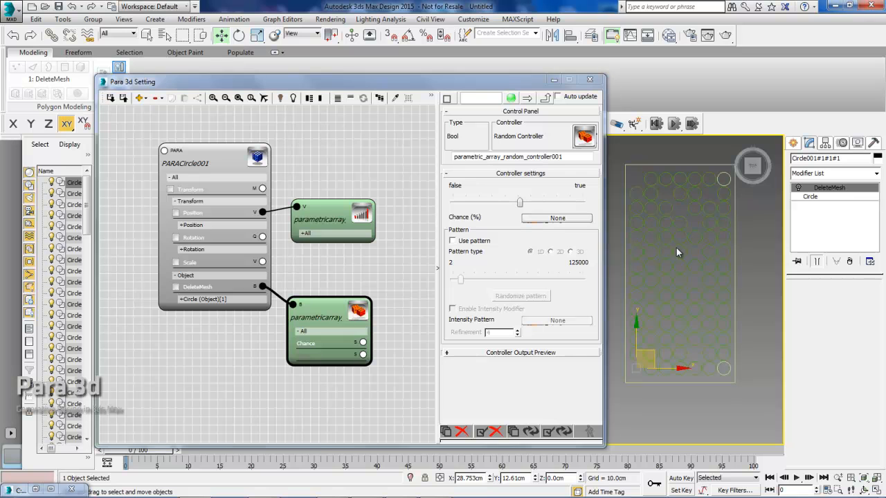
pyautogui.moveTo(319, 282); pyautogui.dragTo(326, 297, button='middle')
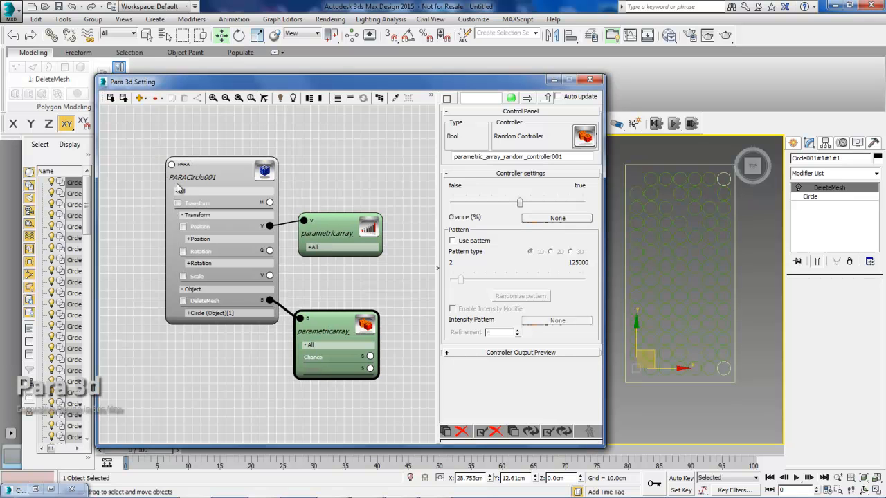
# Move the Para 3d Setting window down, then create a Para 3d object from the surrounding rectangle with the Assign controller option
pyautogui.click(218, 178)
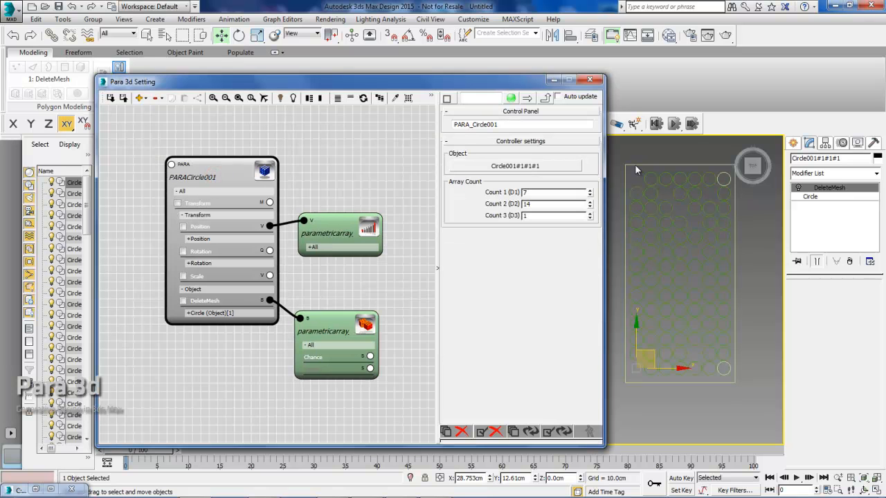
pyautogui.moveTo(332, 168); pyautogui.dragTo(342, 225, button='middle')
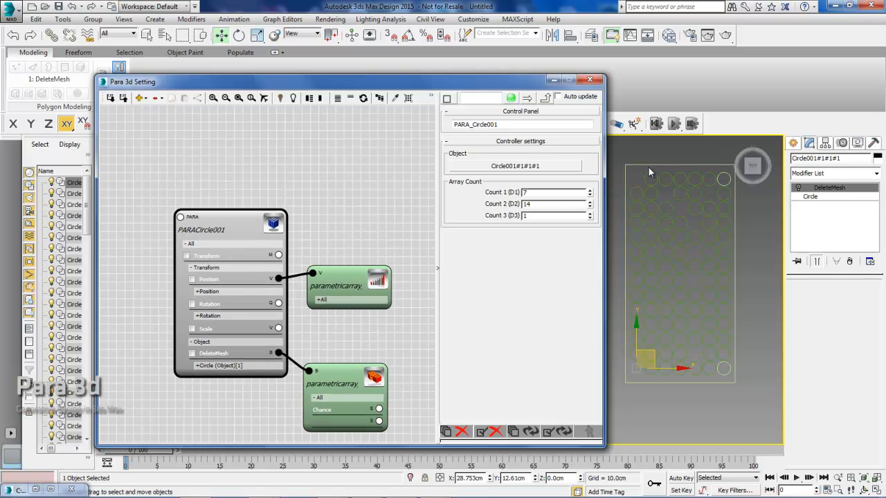
pyautogui.moveTo(438, 81); pyautogui.dragTo(437, 269)
pyautogui.click(627, 165)
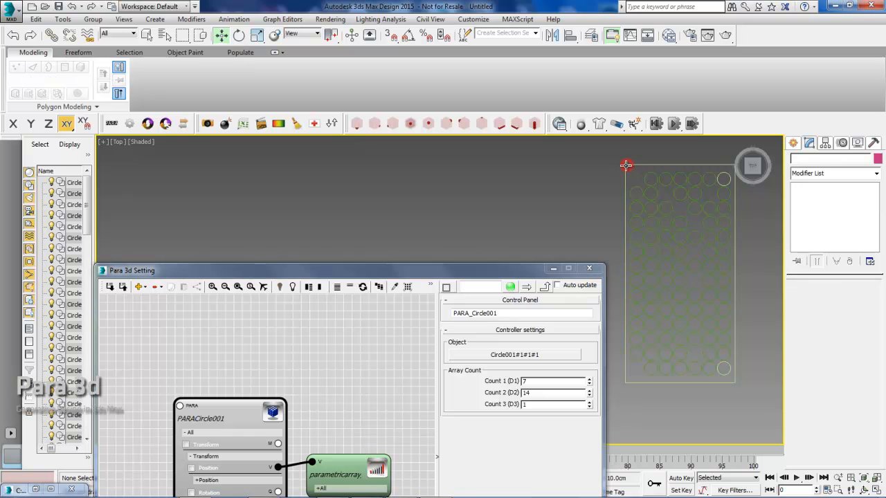
pyautogui.moveTo(584, 189); pyautogui.dragTo(527, 191, button='middle')
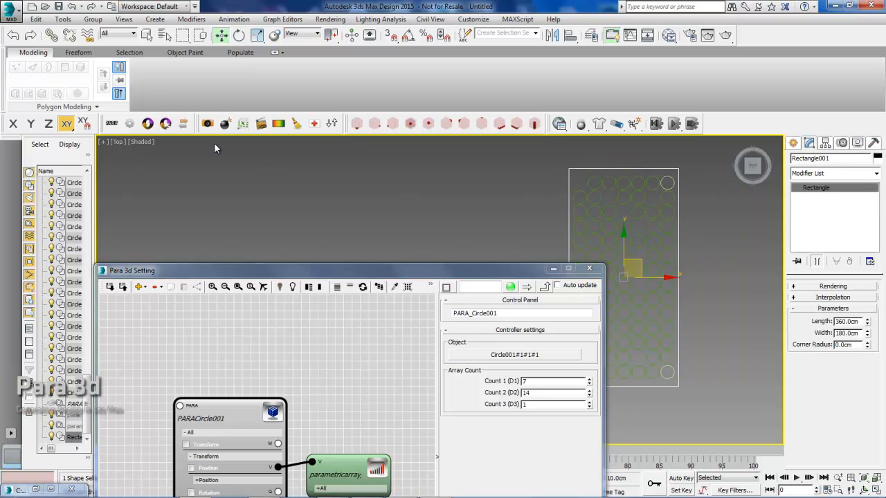
pyautogui.click(129, 126)
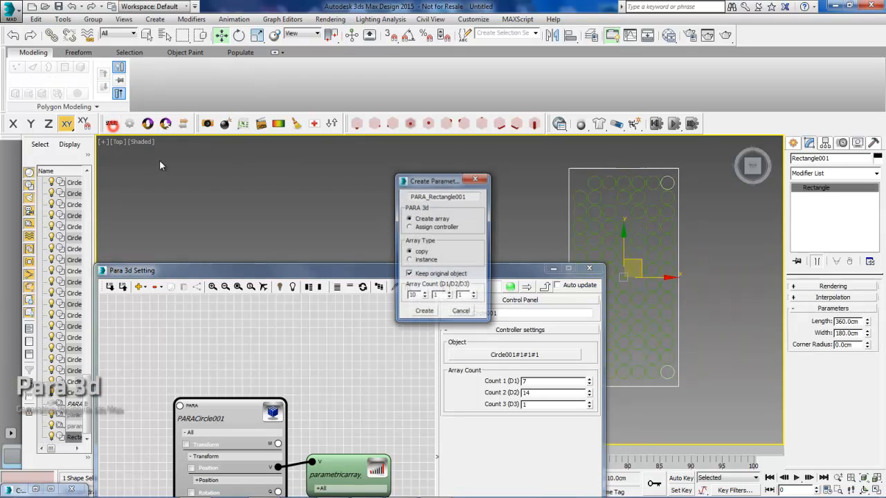
pyautogui.click(437, 228)
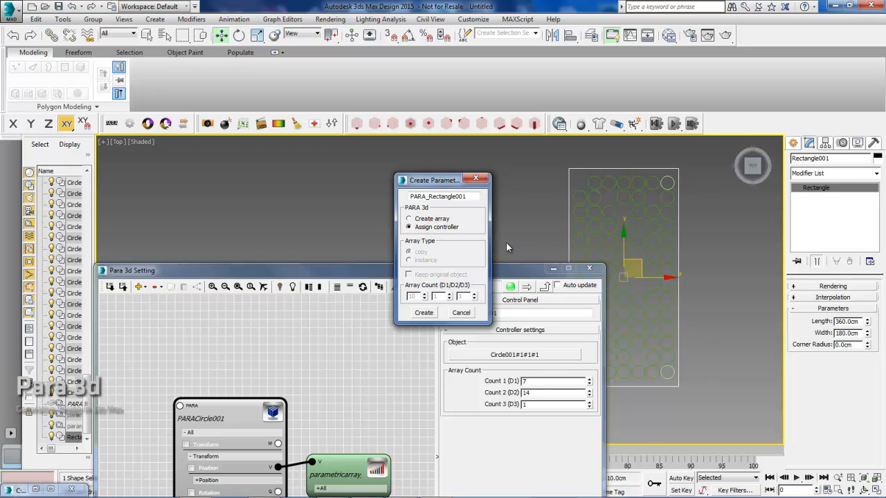
pyautogui.click(424, 312)
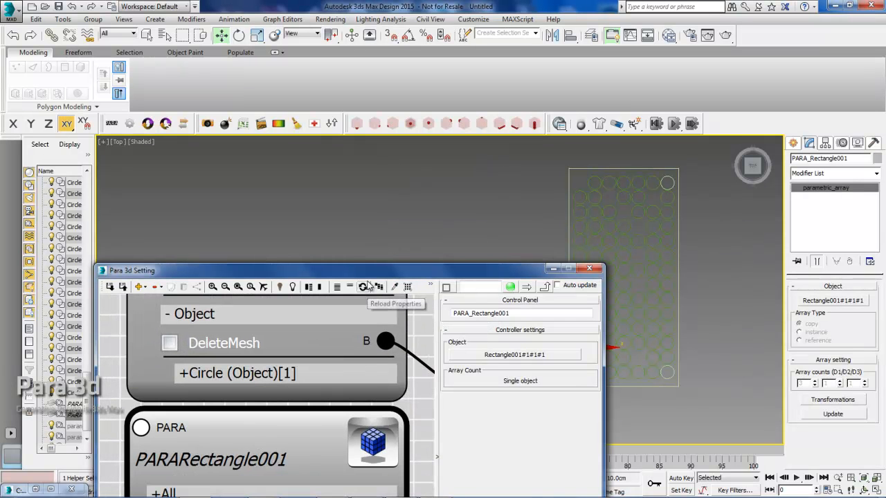
# Move the Para 3d Setting window back up and place the PARARectangle001 node above the PARACircle001 node
pyautogui.moveTo(389, 270); pyautogui.dragTo(399, 107)
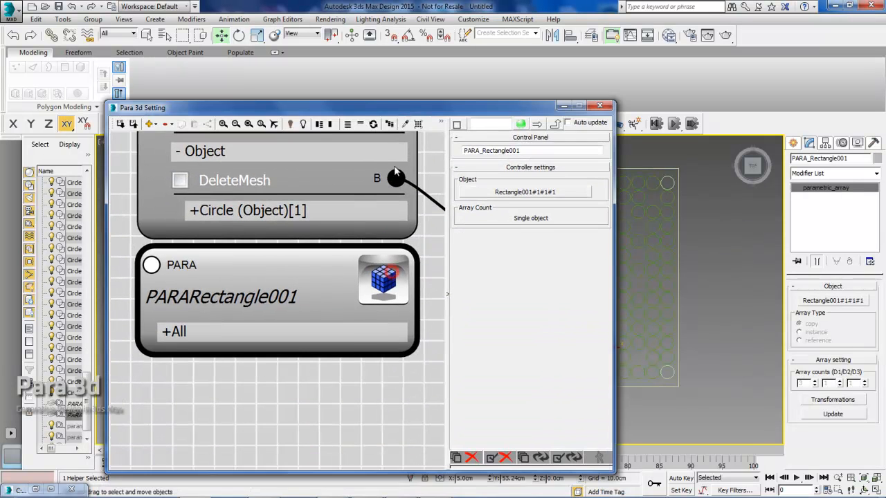
pyautogui.scroll(-5, 330, 361)
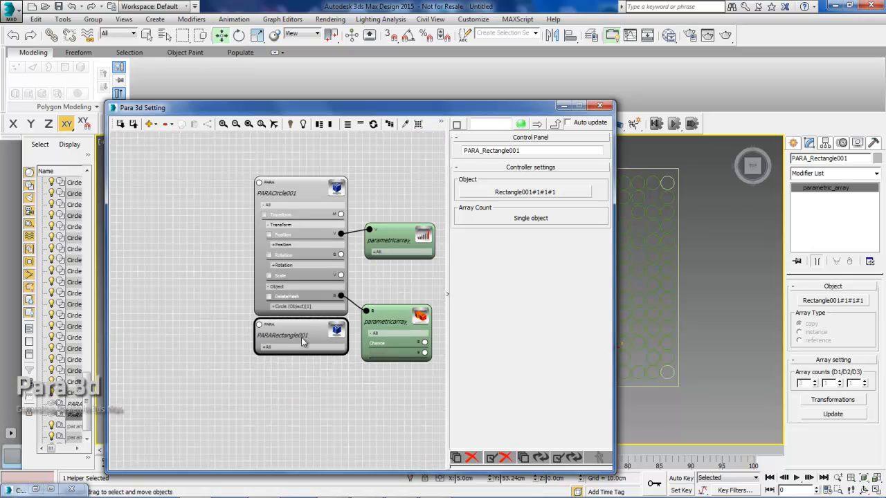
pyautogui.moveTo(308, 375); pyautogui.dragTo(311, 367, button='middle')
pyautogui.moveTo(315, 333); pyautogui.dragTo(304, 154)
pyautogui.moveTo(220, 228); pyautogui.dragTo(216, 277, button='middle')
pyautogui.moveTo(284, 196); pyautogui.dragTo(293, 196)
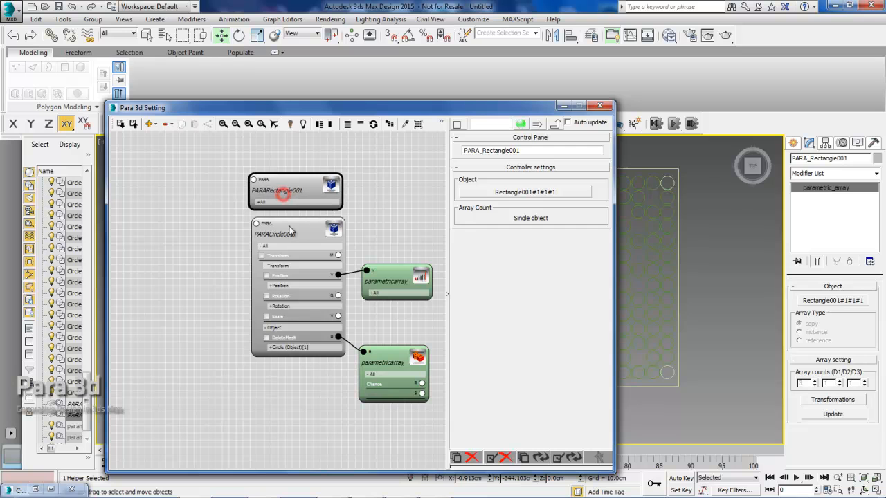
# Rename the PARA_Rectangle001 node as Rectangle
pyautogui.moveTo(487, 150); pyautogui.dragTo(463, 150)
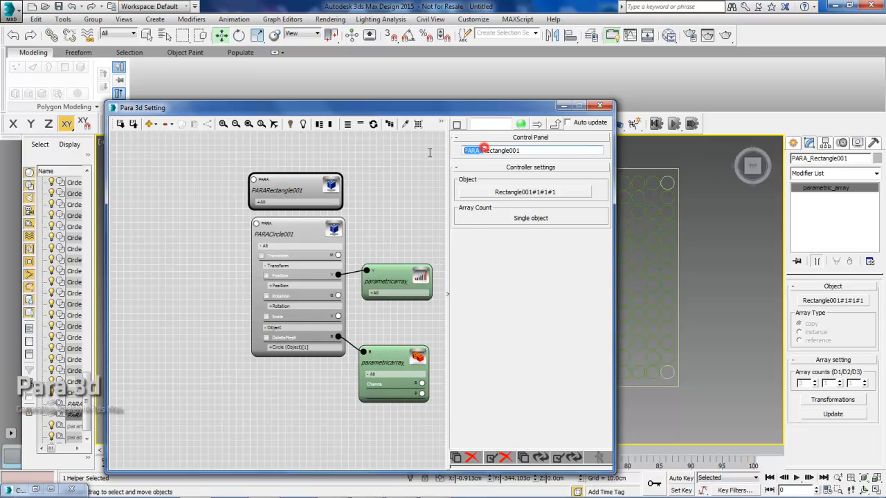
pyautogui.press('BackSpace')
pyautogui.press('Delete')
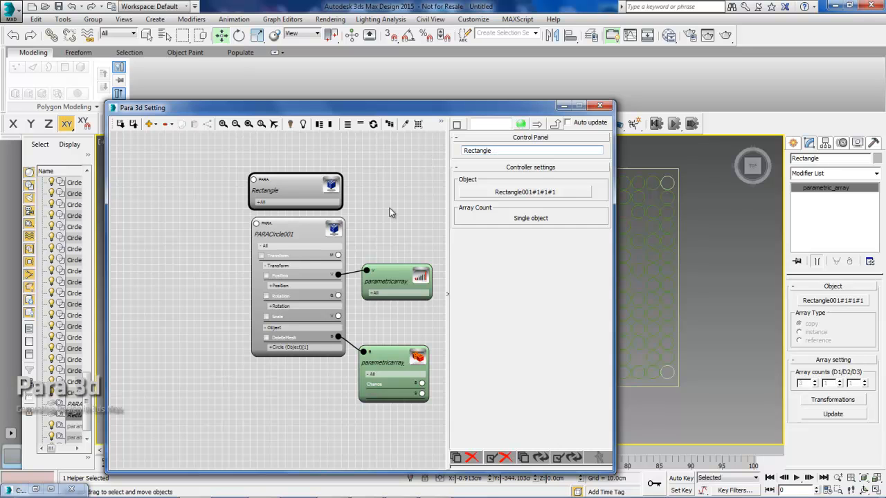
# Rename the PARA_Circle001 array node as Circles
pyautogui.click(299, 232)
pyautogui.moveTo(486, 150); pyautogui.dragTo(431, 150)
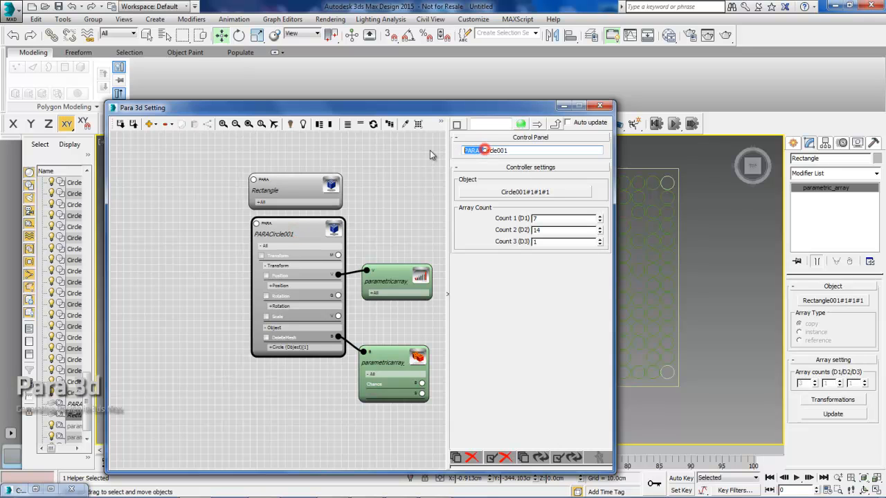
pyautogui.press('Delete')
pyautogui.press('End')
pyautogui.press('BackSpace')
pyautogui.press('BackSpace')
pyautogui.press('BackSpace')
pyautogui.write('s')
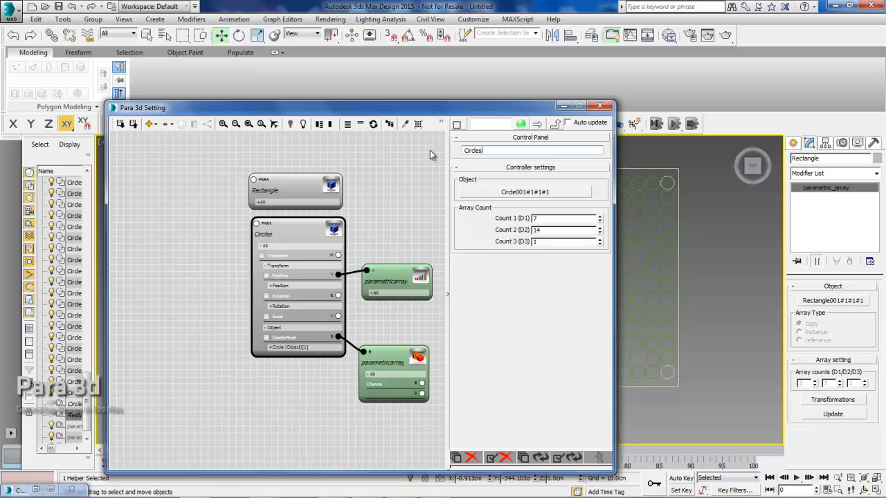
# Add a PARA Compound node to the graph and place it left of the Rectangle node
pyautogui.moveTo(215, 248); pyautogui.dragTo(235, 248, button='middle')
pyautogui.moveTo(200, 216); pyautogui.dragTo(216, 219, button='middle')
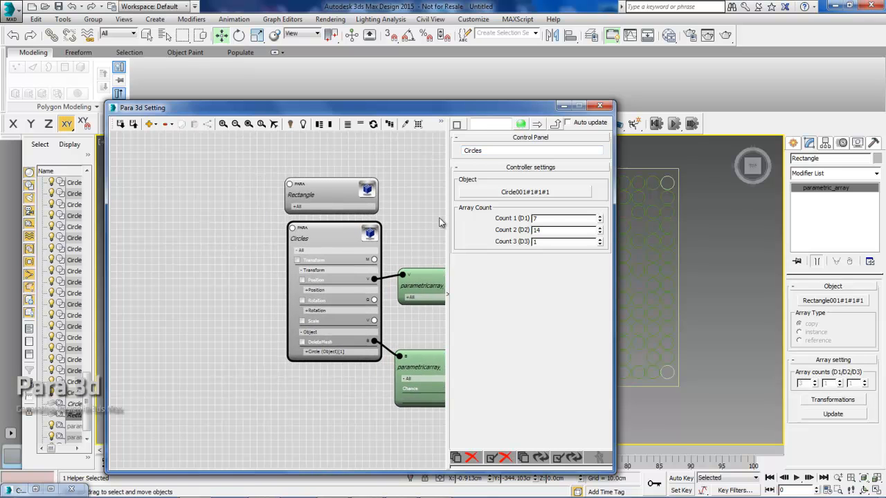
pyautogui.click(150, 127)
pyautogui.click(152, 128)
pyautogui.click(150, 126)
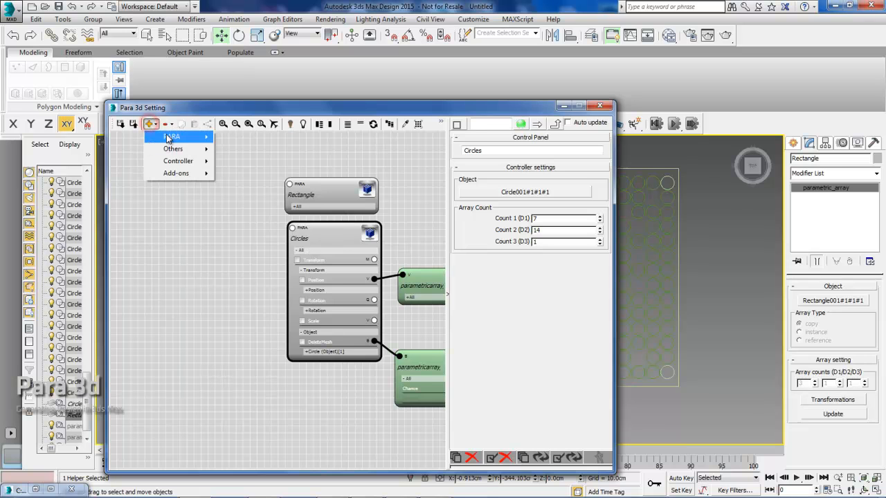
pyautogui.moveTo(169, 138)
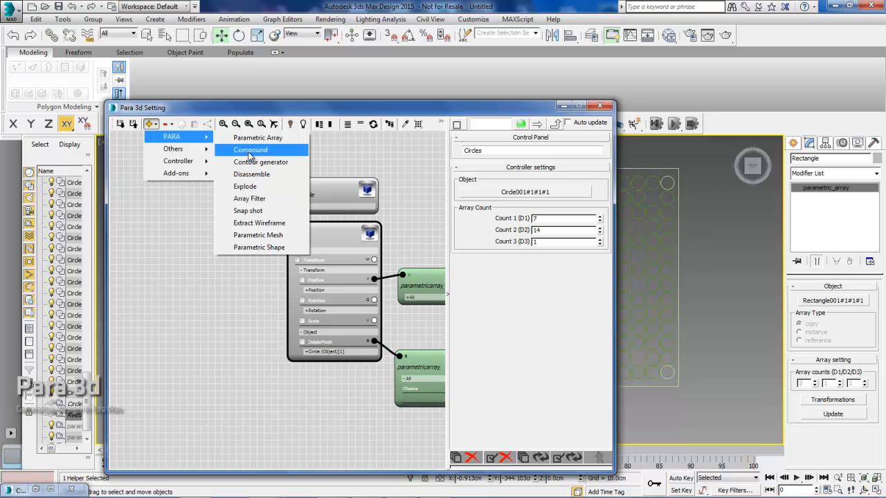
pyautogui.click(250, 153)
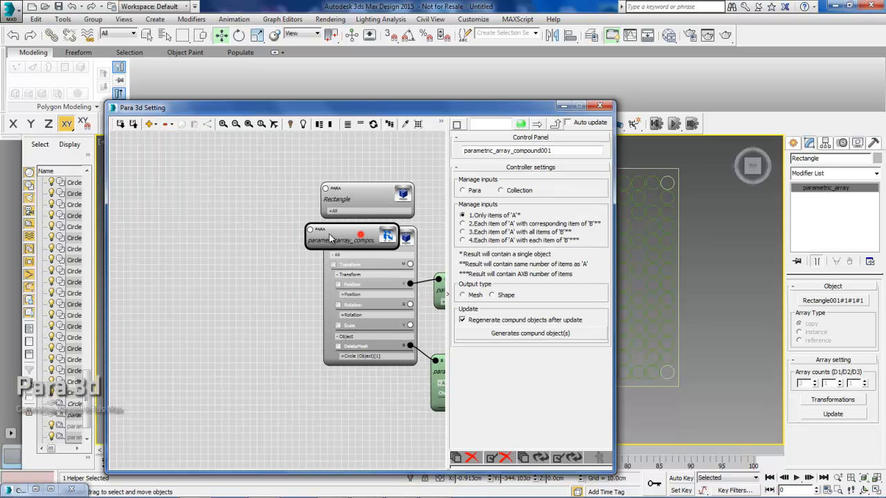
pyautogui.moveTo(360, 235); pyautogui.dragTo(242, 196)
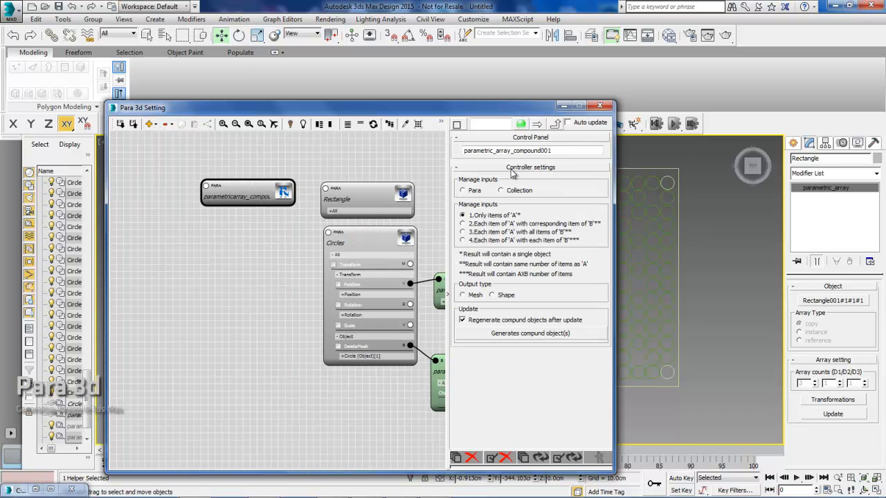
# Rename the compound node as "compund shape" and leave more space between it and the Rectangle node
pyautogui.doubleClick(560, 153)
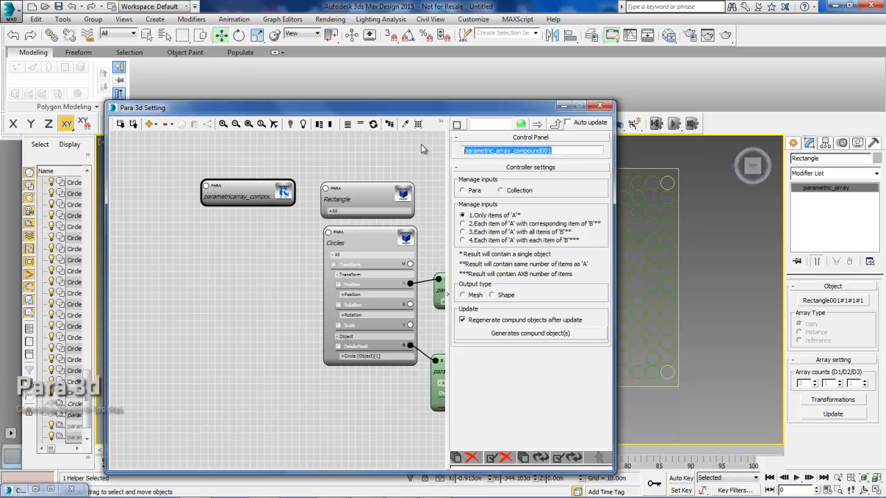
pyautogui.write('compund')
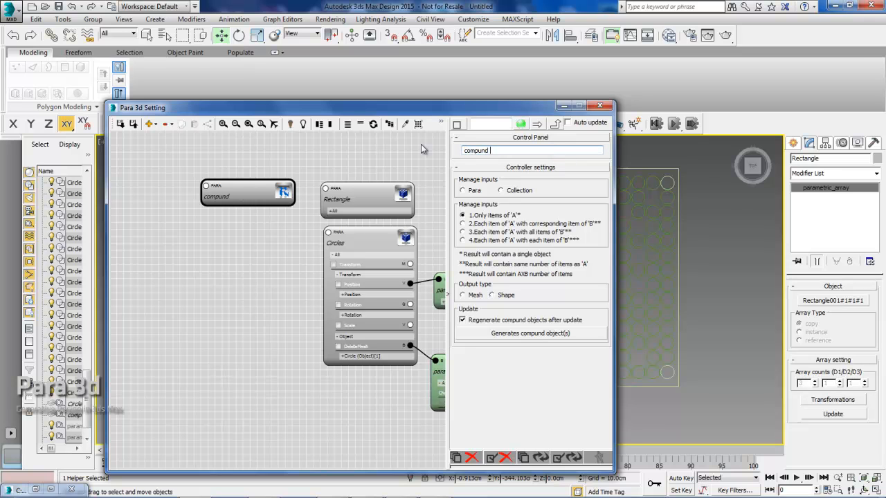
pyautogui.write(' shape')
pyautogui.moveTo(219, 237); pyautogui.dragTo(232, 236, button='middle')
pyautogui.scroll(1, 238, 233)
pyautogui.moveTo(253, 201); pyautogui.dragTo(243, 217, button='middle')
pyautogui.moveTo(251, 202); pyautogui.dragTo(226, 198)
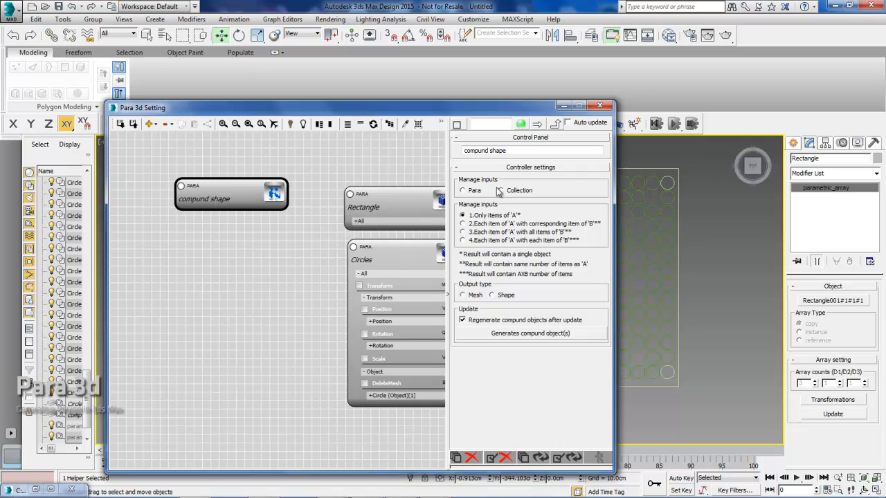
# Make the compound node take Para inputs and link Rectangle to Para A and Circles to Para B
pyautogui.click(474, 194)
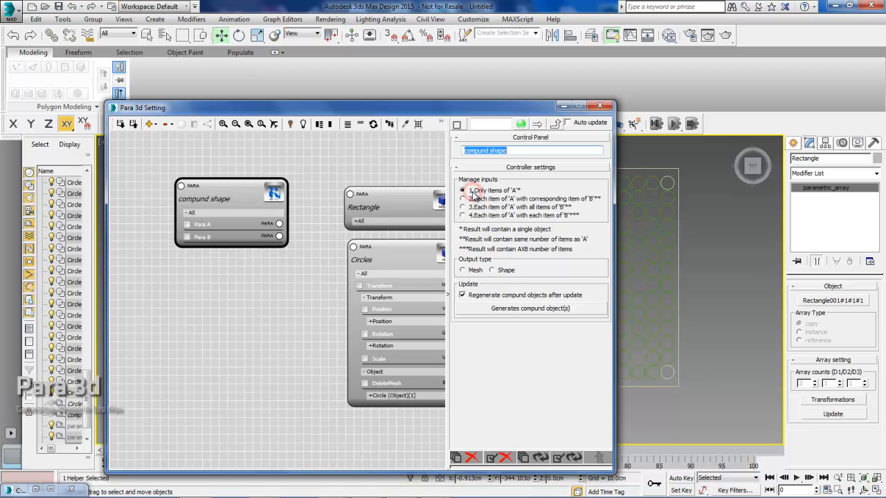
pyautogui.moveTo(301, 272); pyautogui.dragTo(294, 271, button='middle')
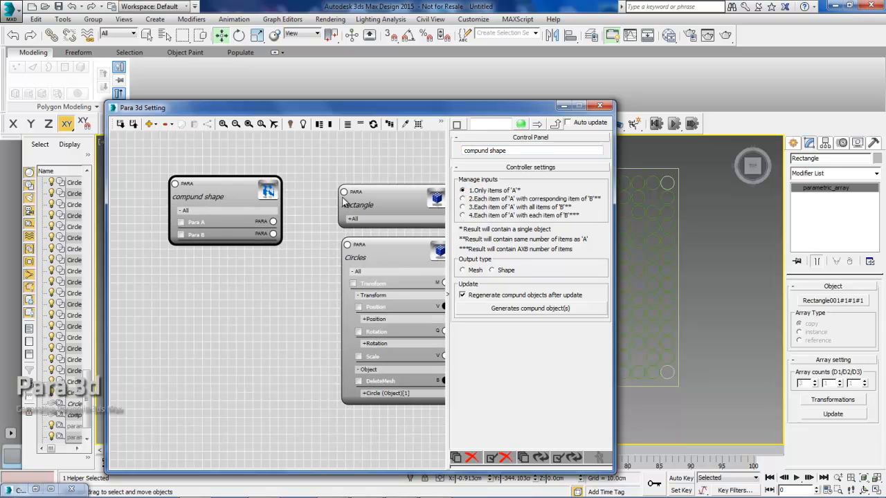
pyautogui.moveTo(342, 192); pyautogui.dragTo(274, 222)
pyautogui.moveTo(347, 244); pyautogui.dragTo(274, 234)
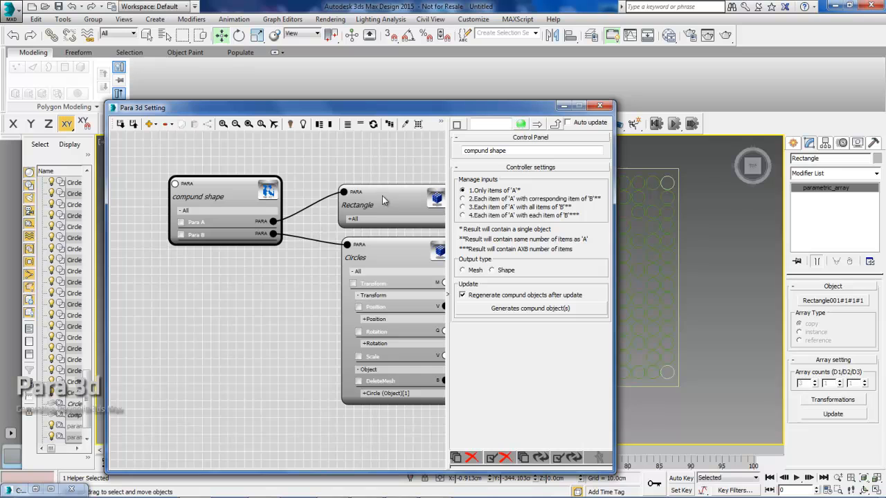
# Combine each item of A with all items of B using Shape output and generate the compound object
pyautogui.click(463, 207)
pyautogui.click(506, 271)
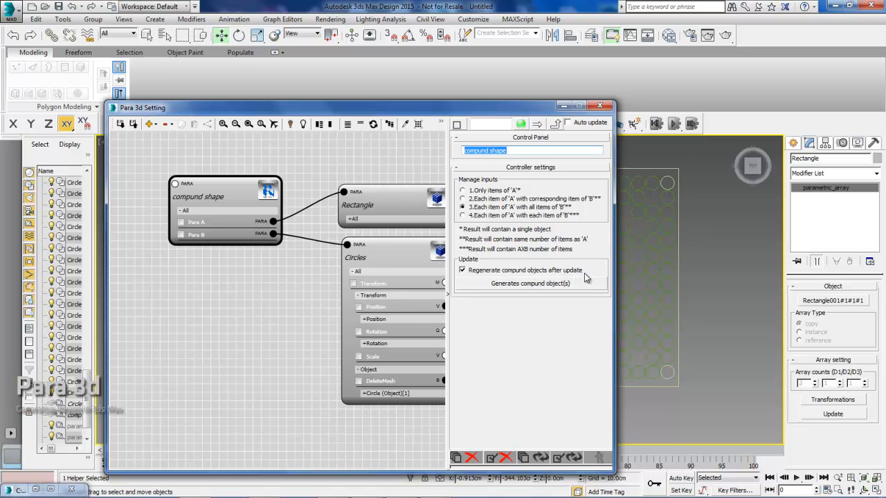
pyautogui.click(523, 287)
# Move the settings window aside, shift the generated compound shape along X clear of the original array, and show its modifier stack
pyautogui.moveTo(324, 172); pyautogui.dragTo(146, 166)
pyautogui.moveTo(145, 166); pyautogui.dragTo(178, 149, button='middle')
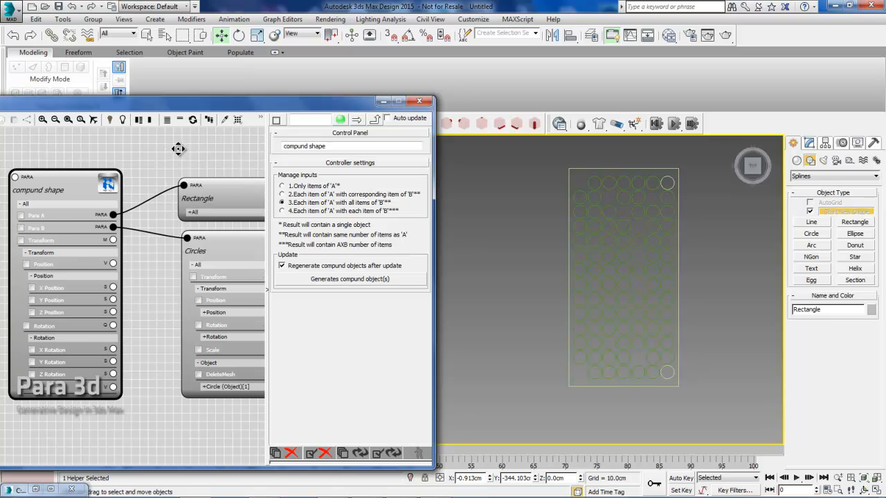
pyautogui.click(237, 120)
pyautogui.moveTo(676, 330); pyautogui.dragTo(612, 327)
pyautogui.keyDown('shift'); pyautogui.moveTo(589, 275); pyautogui.dragTo(731, 277); pyautogui.keyUp('shift')
pyautogui.moveTo(719, 304); pyautogui.dragTo(650, 313, button='middle')
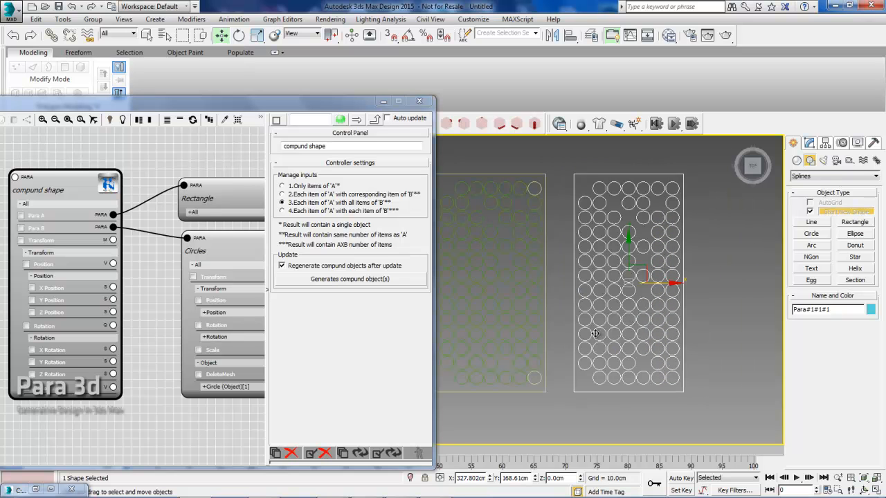
pyautogui.click(809, 143)
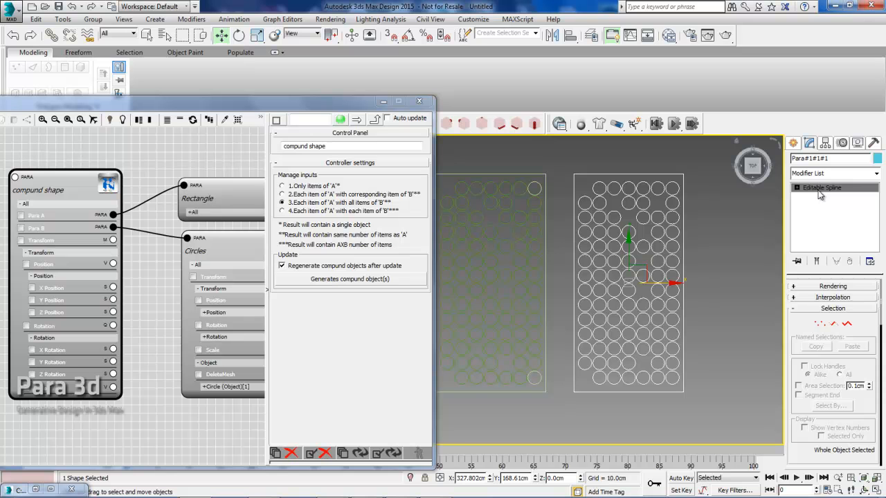
pyautogui.moveTo(596, 354); pyautogui.dragTo(616, 349, button='middle')
pyautogui.scroll(-2, 524, 295)
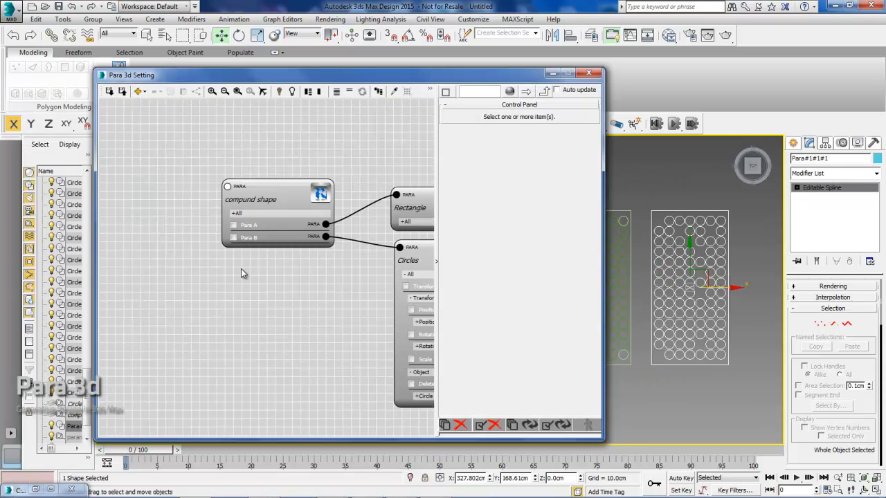
# Add a Snap shot node left of the compound node and expand its Para parameters
pyautogui.click(139, 92)
pyautogui.moveTo(155, 110)
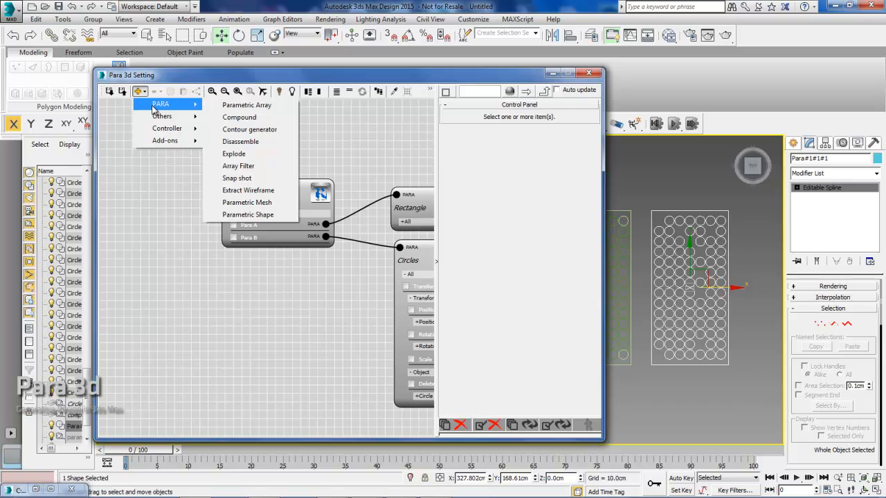
pyautogui.click(237, 178)
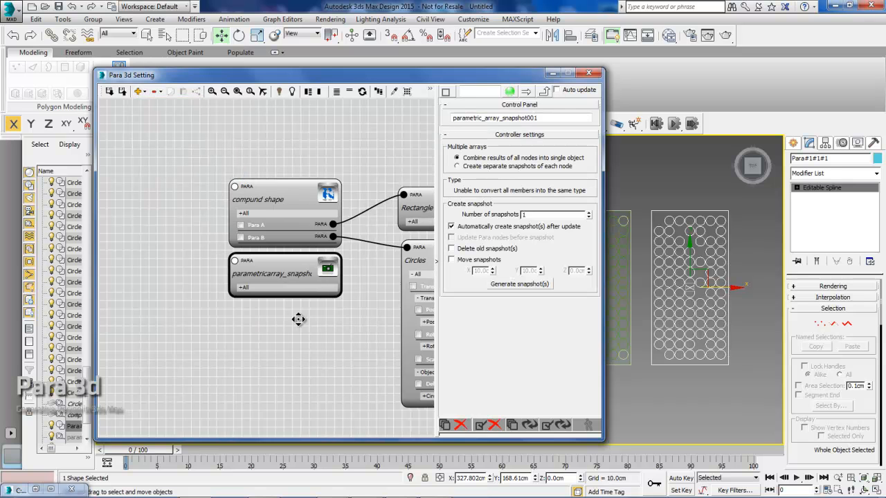
pyautogui.moveTo(323, 265); pyautogui.dragTo(161, 187)
pyautogui.moveTo(163, 213); pyautogui.dragTo(176, 192, button='middle')
pyautogui.click(172, 183)
pyautogui.moveTo(218, 239); pyautogui.dragTo(228, 230, button='middle')
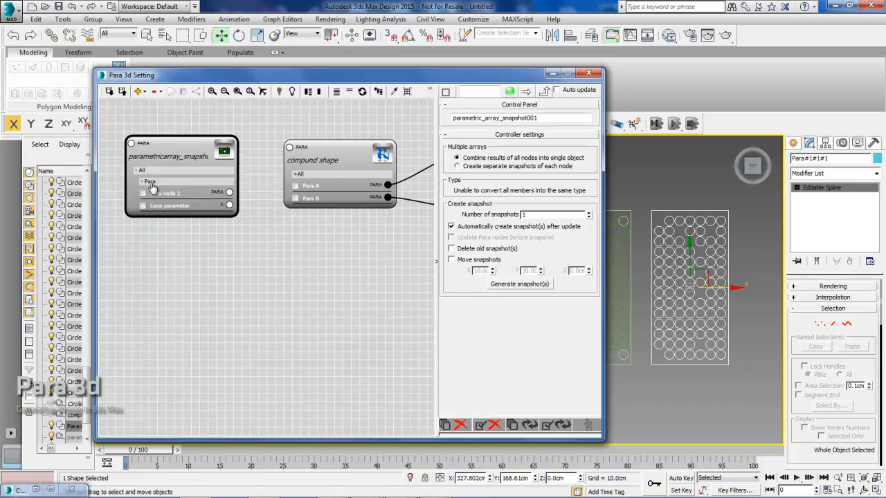
# Link the compound shape node to Para node 1 of the snapshot node
pyautogui.moveTo(288, 147); pyautogui.dragTo(229, 191)
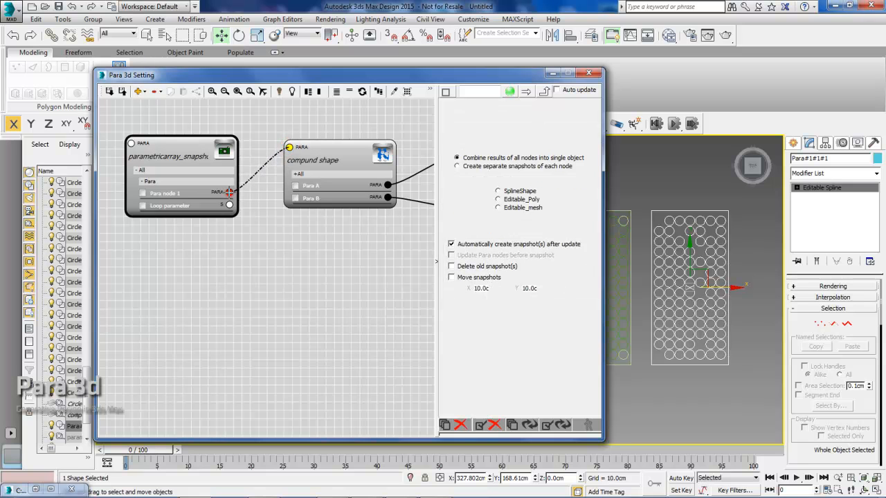
pyautogui.moveTo(266, 244); pyautogui.dragTo(278, 228, button='middle')
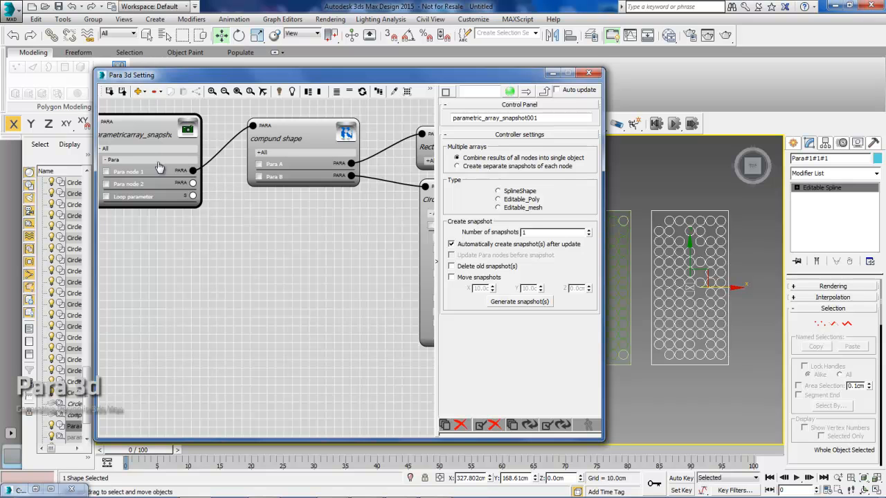
pyautogui.moveTo(220, 239); pyautogui.dragTo(235, 239, button='middle')
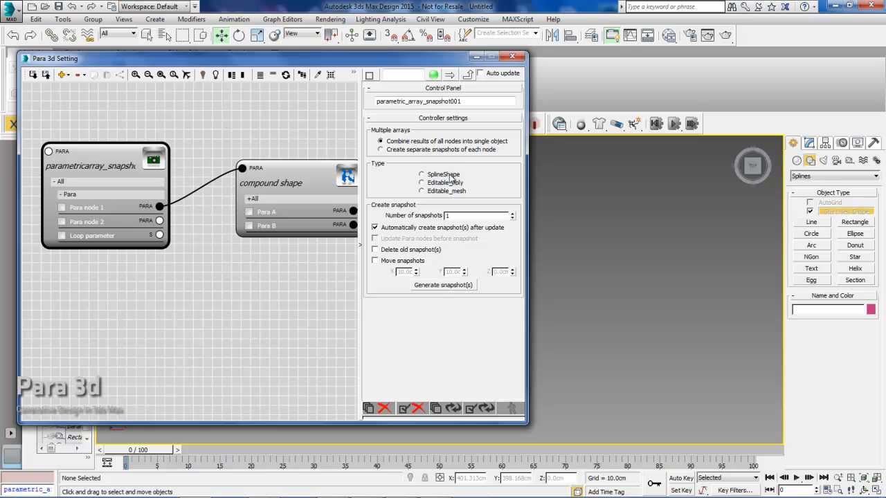
pyautogui.moveTo(333, 274); pyautogui.dragTo(245, 280, button='middle')
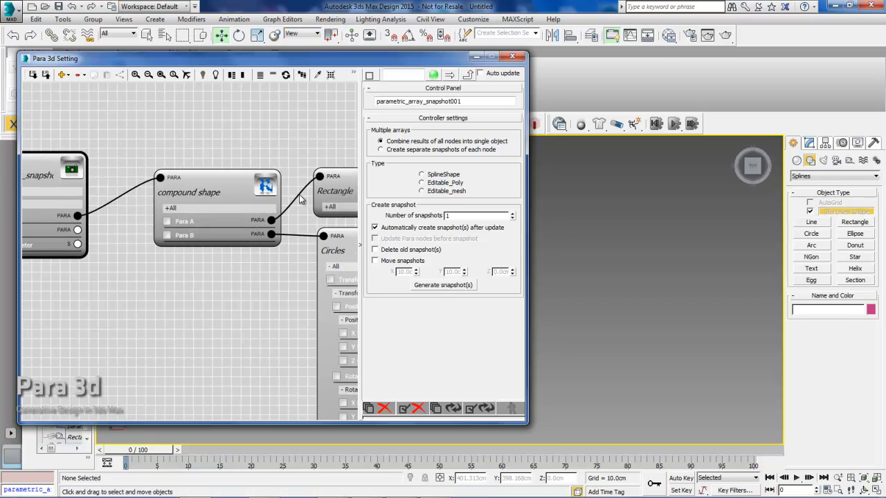
pyautogui.moveTo(217, 237); pyautogui.dragTo(231, 239, button='middle')
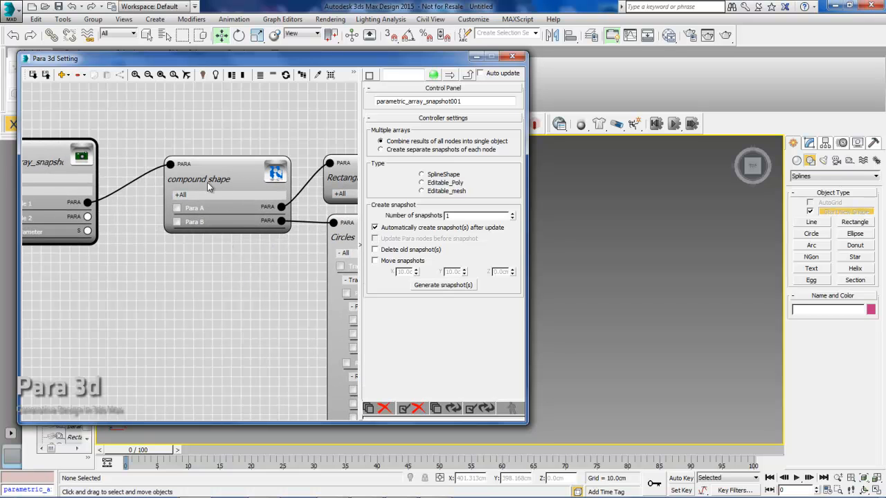
pyautogui.moveTo(169, 267); pyautogui.dragTo(255, 258, button='middle')
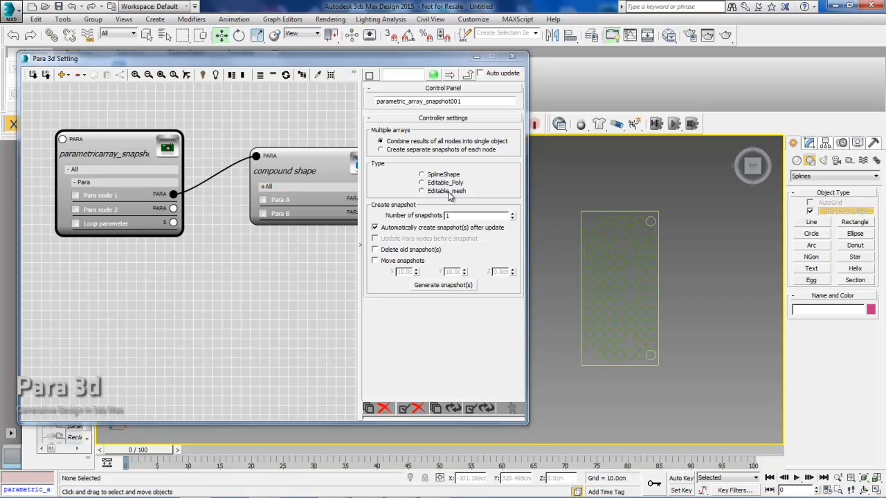
# Set the snapshot type to Editable_mesh and the number of snapshots to 10
pyautogui.click(448, 193)
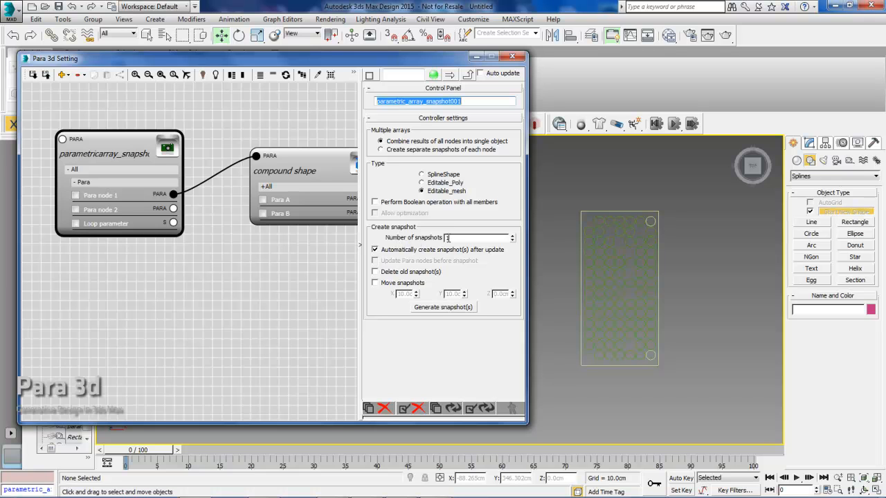
pyautogui.doubleClick(457, 237)
pyautogui.write('10')
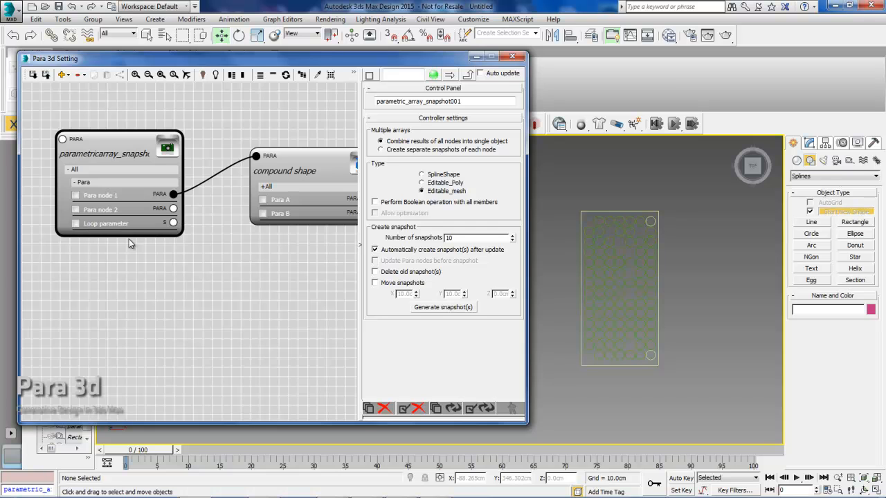
# Examine the node graph from the snapshot's Loop parameter to the Circles array's position and DeleteMesh controllers
pyautogui.moveTo(112, 230); pyautogui.dragTo(102, 219, button='middle')
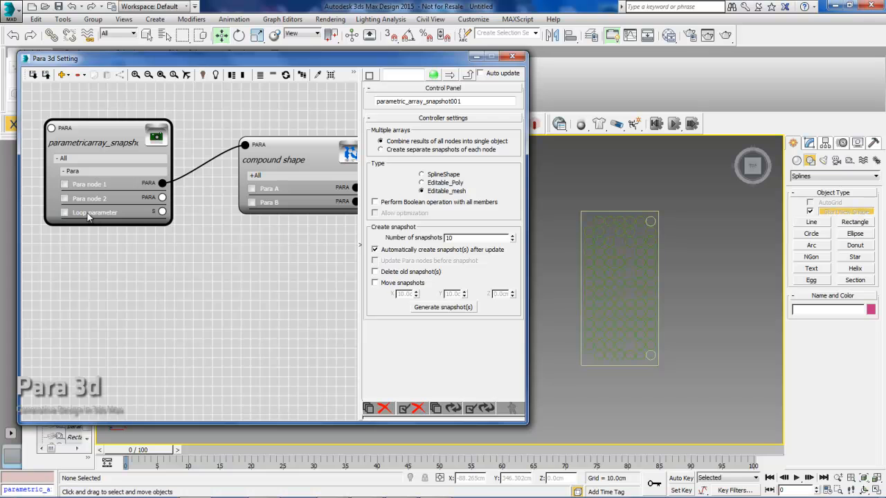
pyautogui.scroll(-2, 153, 239)
pyautogui.moveTo(153, 239); pyautogui.dragTo(48, 213, button='middle')
pyautogui.scroll(-1, 139, 240)
pyautogui.scroll(3, 320, 306)
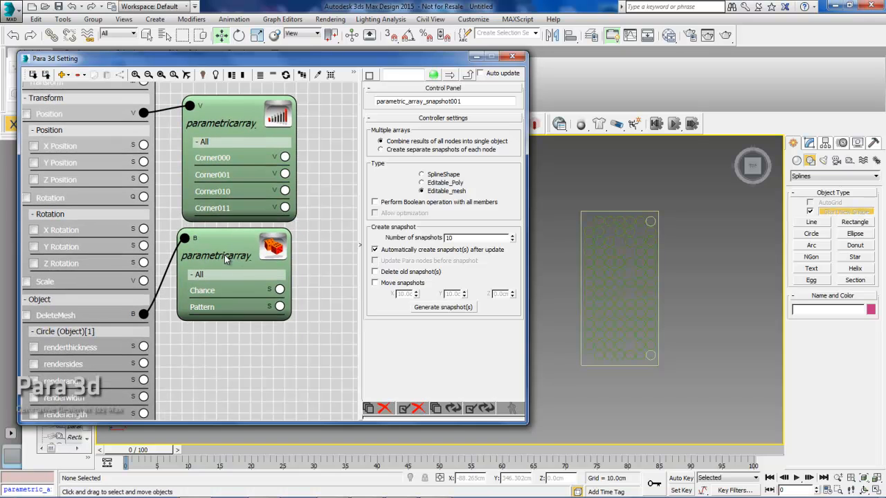
pyautogui.scroll(-3, 306, 272)
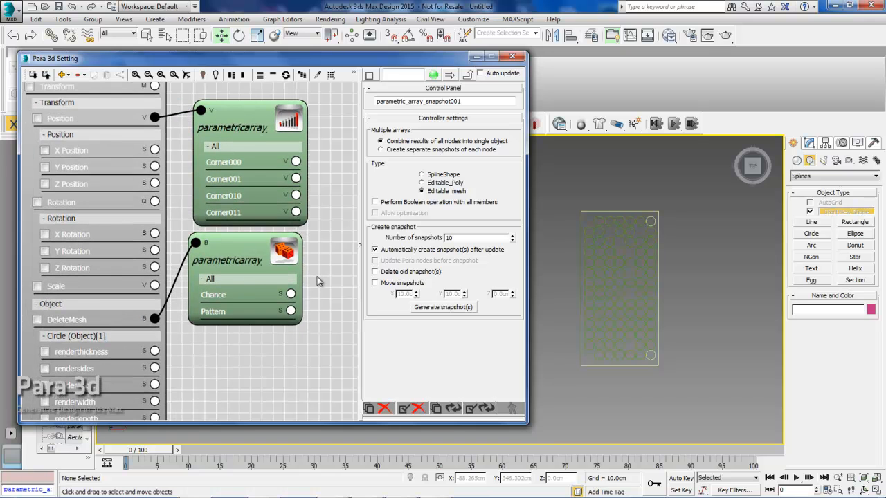
pyautogui.moveTo(120, 237); pyautogui.dragTo(197, 263, button='middle')
pyautogui.scroll(3, 111, 213)
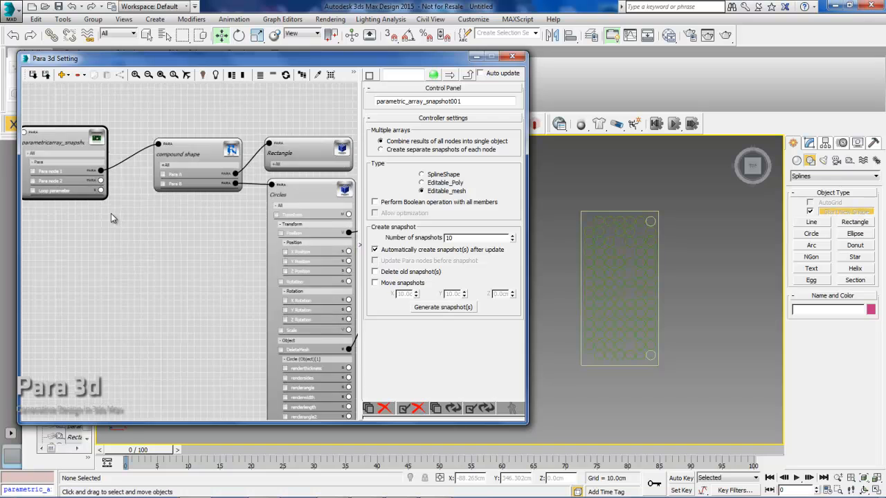
# Attach a new Custom Parameter controller to the snapshot node's Loop parameter
pyautogui.moveTo(119, 207); pyautogui.dragTo(149, 231, button='middle')
pyautogui.scroll(-2, 146, 230)
pyautogui.scroll(2, 146, 235)
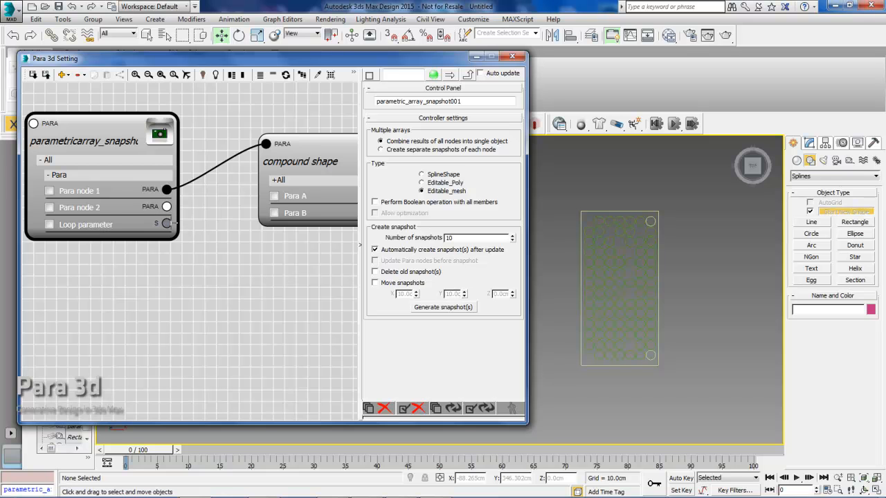
pyautogui.moveTo(166, 224); pyautogui.dragTo(261, 285)
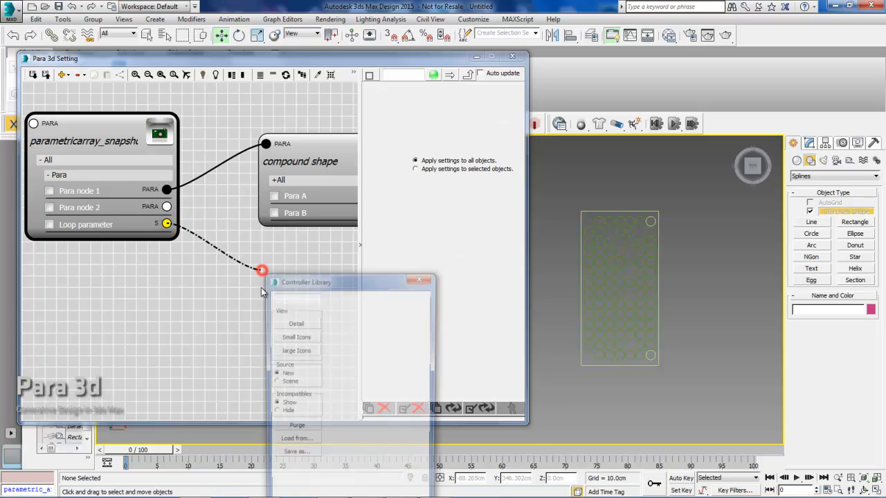
pyautogui.click(294, 299)
pyautogui.write('cu')
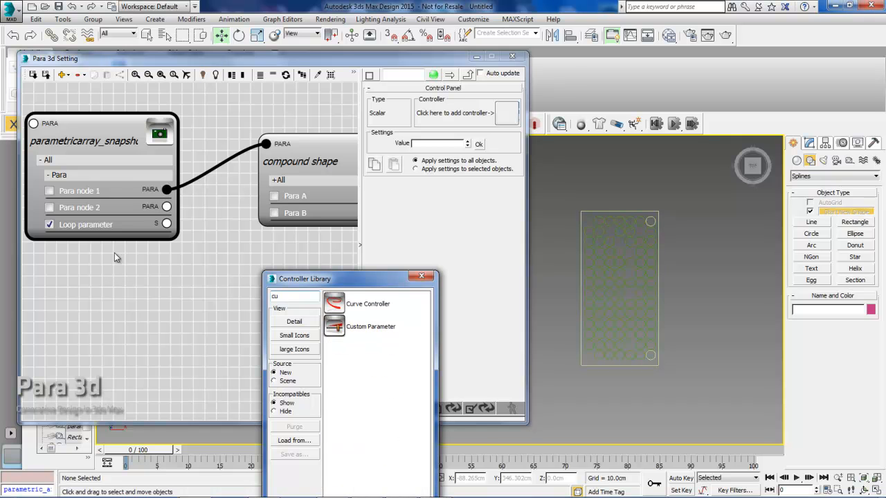
pyautogui.doubleClick(338, 329)
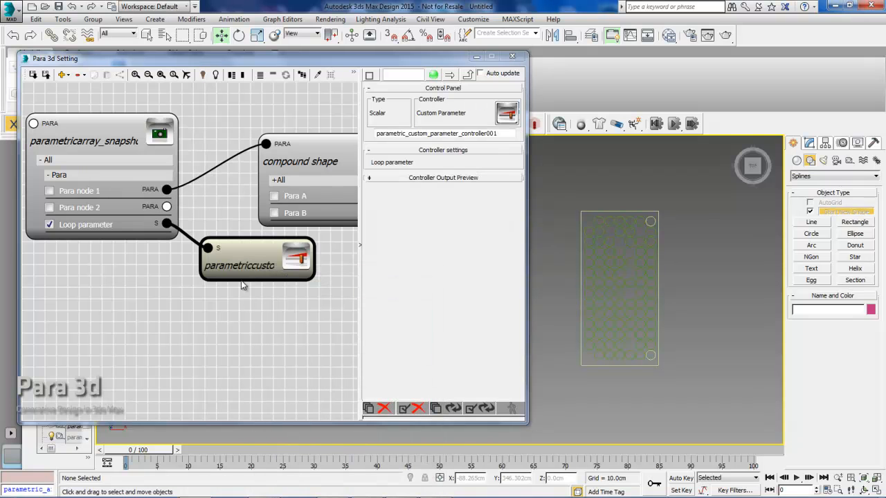
# Rename the Custom Parameter controller attached to the snapshot's Loop parameter as "loop parameter"
pyautogui.moveTo(256, 305); pyautogui.dragTo(252, 305, button='middle')
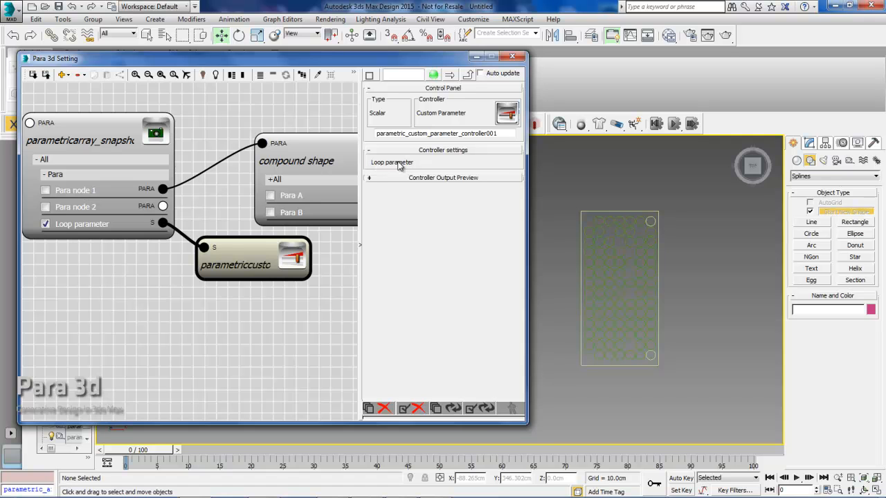
pyautogui.doubleClick(497, 134)
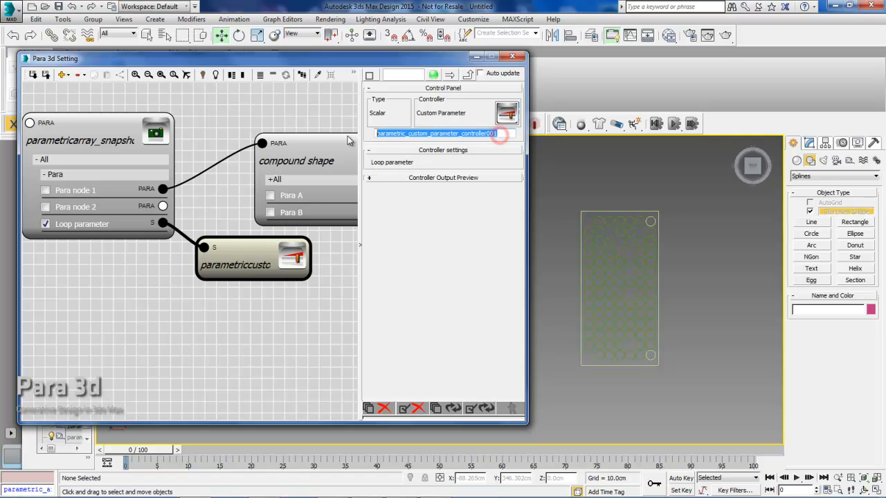
pyautogui.write('loo0')
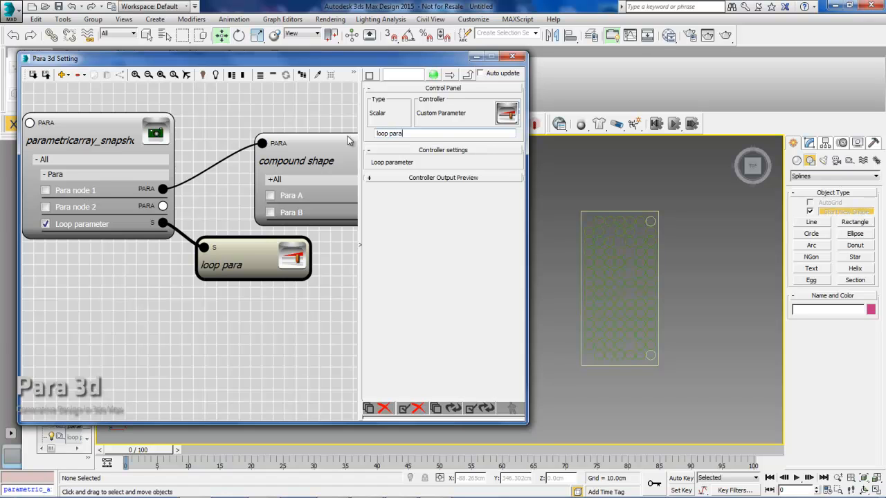
# Select the snapshot node with its Loop parameter entry unticked and review its number of snapshots alongside the loop parameter controller
pyautogui.scroll(1, 210, 267)
pyautogui.moveTo(269, 305); pyautogui.dragTo(203, 273, button='middle')
pyautogui.scroll(-3, 208, 257)
pyautogui.scroll(-1, 190, 264)
pyautogui.click(96, 176)
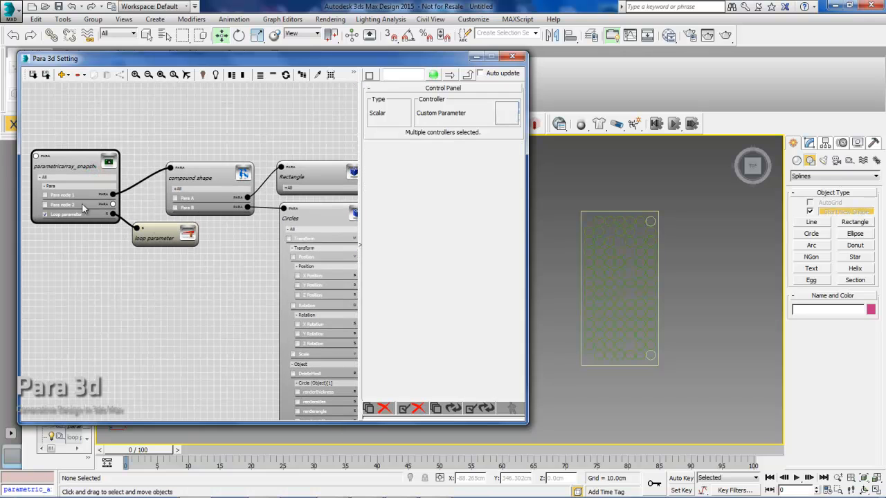
pyautogui.click(47, 217)
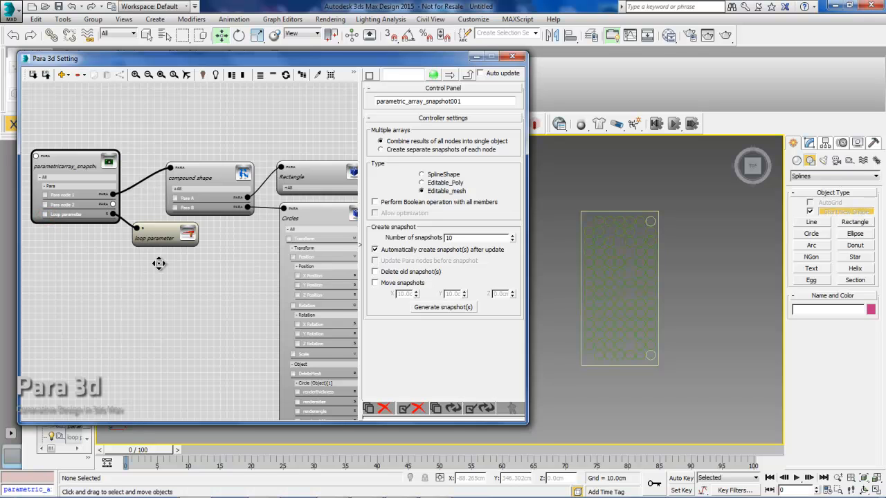
pyautogui.scroll(3, 156, 258)
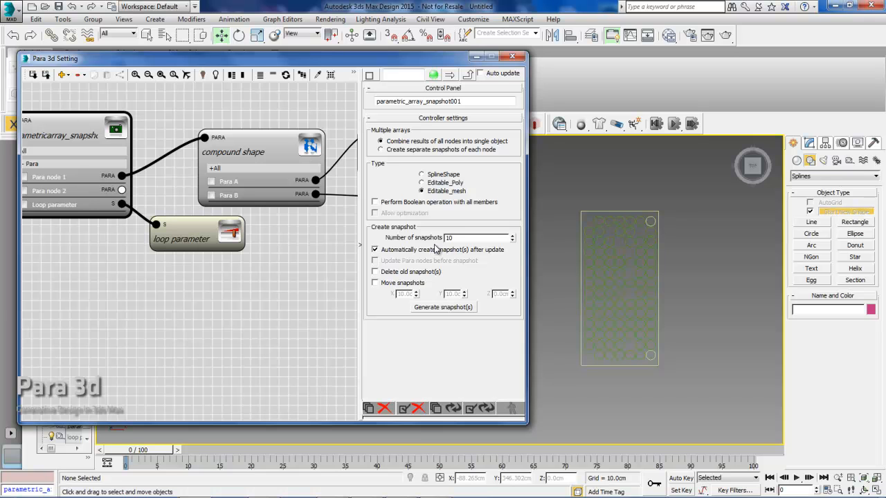
pyautogui.click(192, 239)
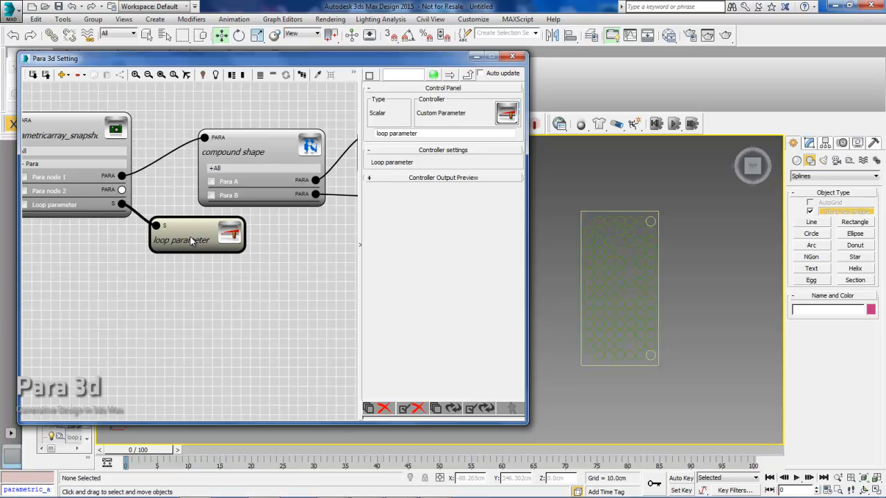
pyautogui.click(83, 140)
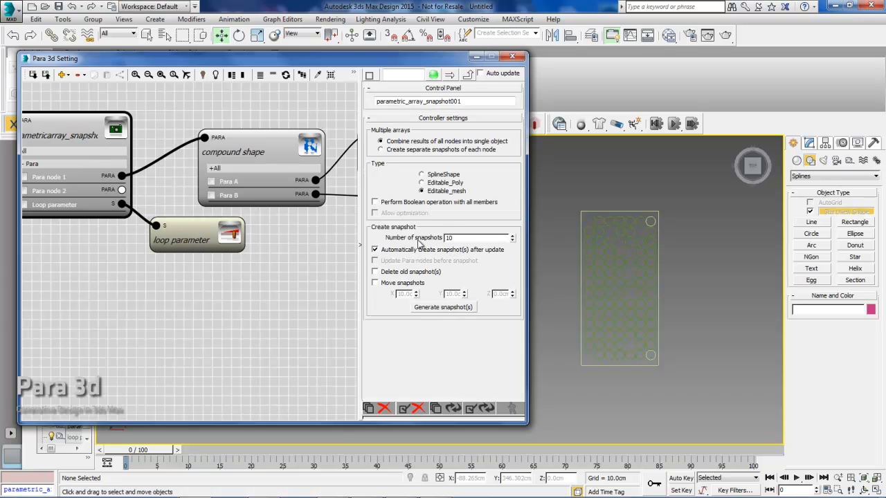
# Move the loop parameter node past the Circles array, beside its DeleteMesh Random Controller
pyautogui.click(179, 239)
pyautogui.scroll(-5, 188, 300)
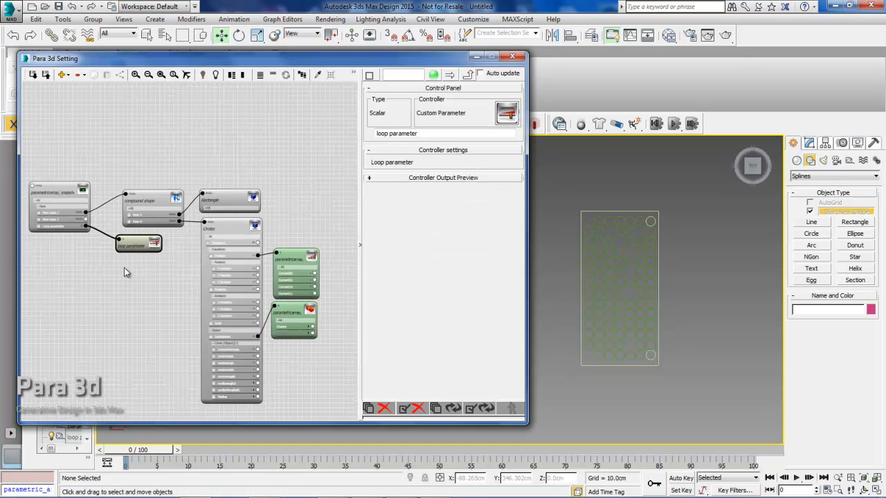
pyautogui.scroll(-2, 119, 274)
pyautogui.moveTo(112, 245); pyautogui.dragTo(299, 326)
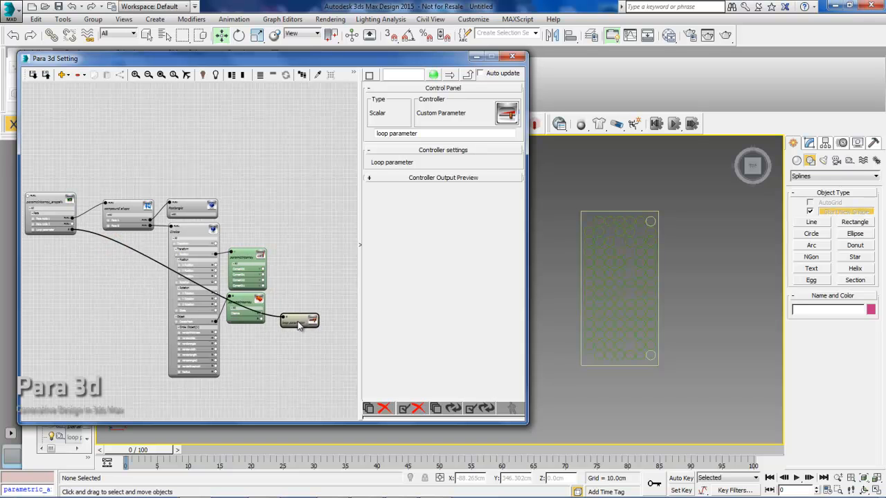
pyautogui.scroll(5, 299, 325)
pyautogui.scroll(1, 235, 315)
pyautogui.moveTo(235, 314); pyautogui.dragTo(319, 350, button='middle')
pyautogui.scroll(-5, 271, 298)
pyautogui.moveTo(132, 298); pyautogui.dragTo(56, 273, button='middle')
pyautogui.scroll(3, 252, 321)
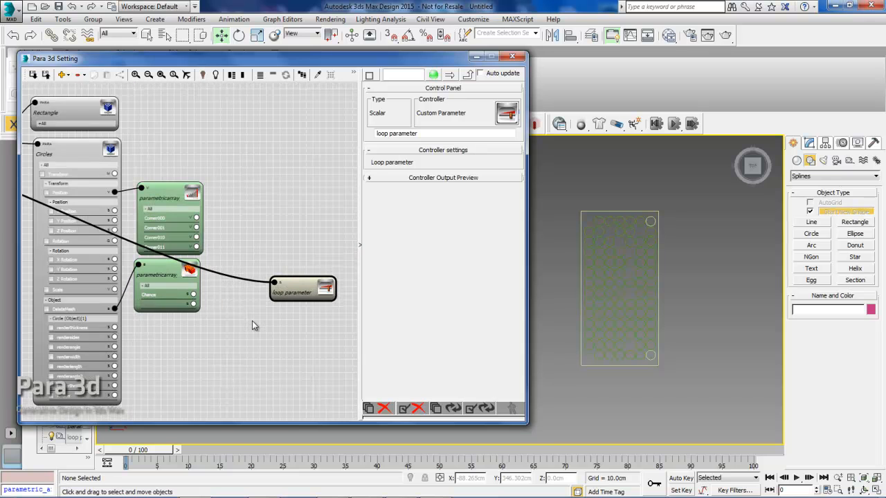
pyautogui.moveTo(252, 320); pyautogui.dragTo(244, 317, button='middle')
pyautogui.moveTo(296, 288); pyautogui.dragTo(293, 280)
# Review the Random Controller's Chance setting and shift the loop parameter node farther away to make room between them
pyautogui.click(149, 268)
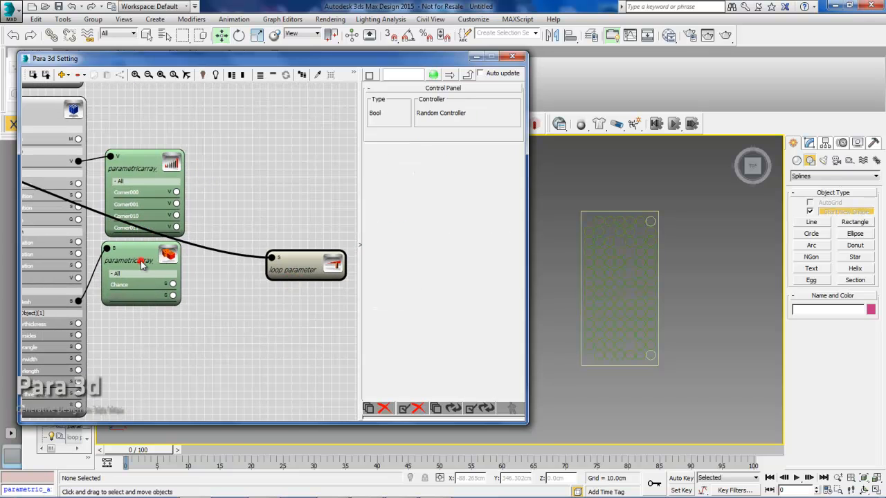
pyautogui.scroll(2, 238, 299)
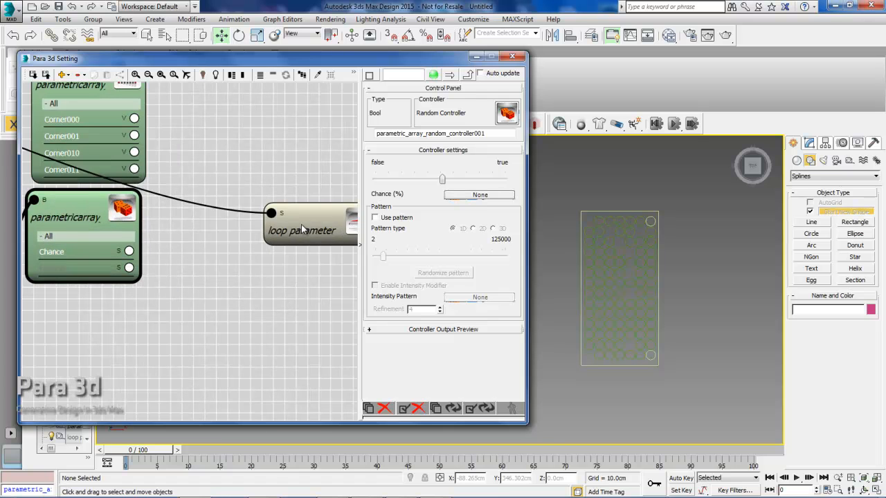
pyautogui.moveTo(302, 228); pyautogui.dragTo(307, 256)
pyautogui.click(83, 217)
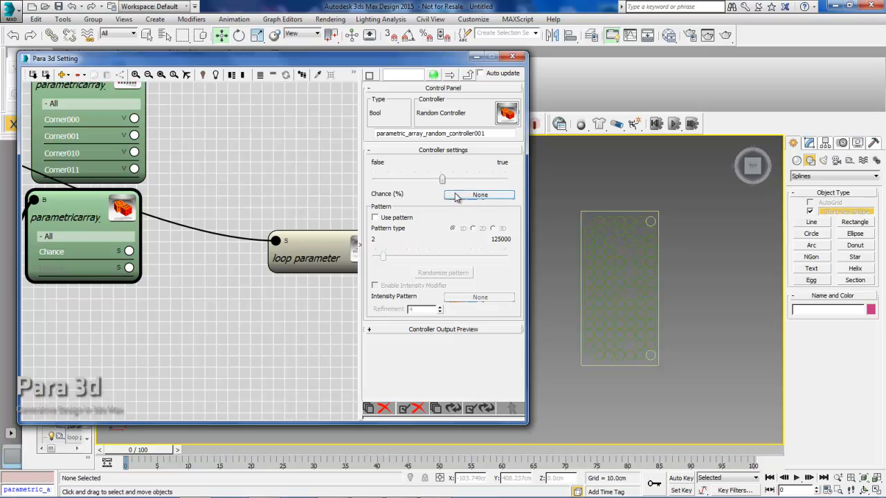
pyautogui.moveTo(248, 284); pyautogui.dragTo(149, 283, button='middle')
pyautogui.scroll(-1, 149, 283)
pyautogui.moveTo(186, 262); pyautogui.dragTo(237, 244)
pyautogui.moveTo(178, 279); pyautogui.dragTo(213, 273, button='middle')
# Add a new Range Controller between the Random Controller and the loop parameter node
pyautogui.doubleClick(203, 255)
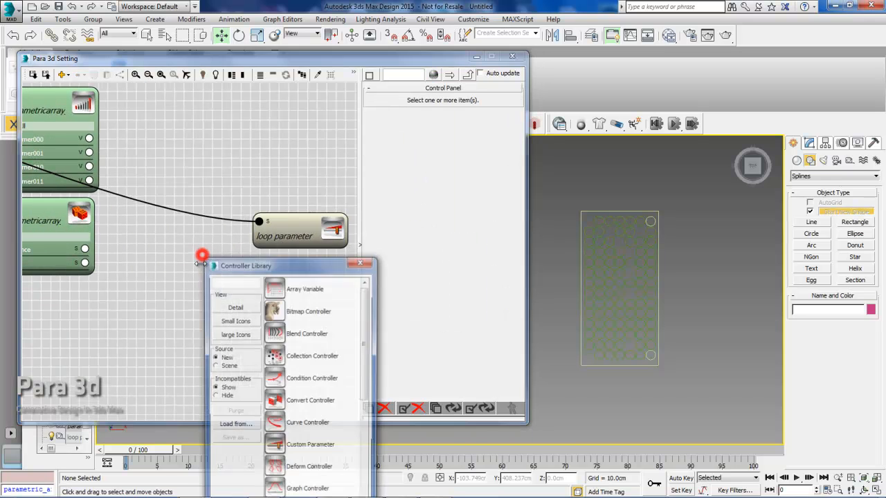
pyautogui.click(225, 284)
pyautogui.write('ran')
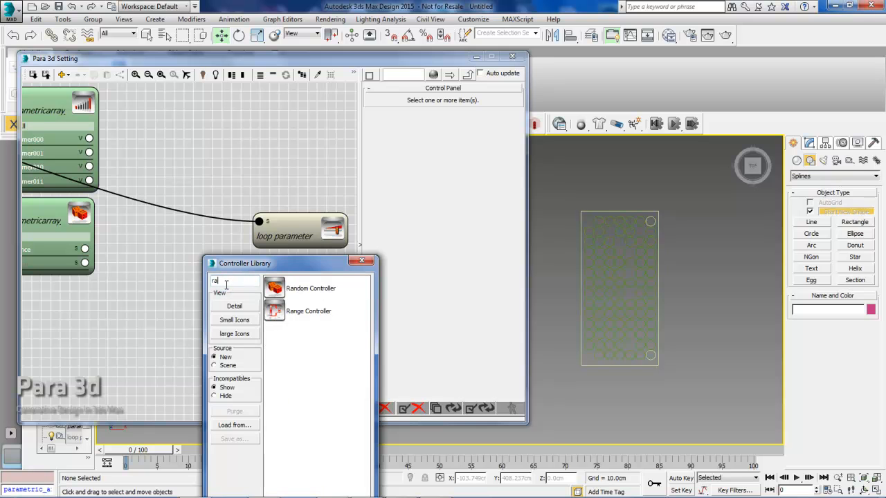
pyautogui.doubleClick(283, 313)
pyautogui.click(211, 277)
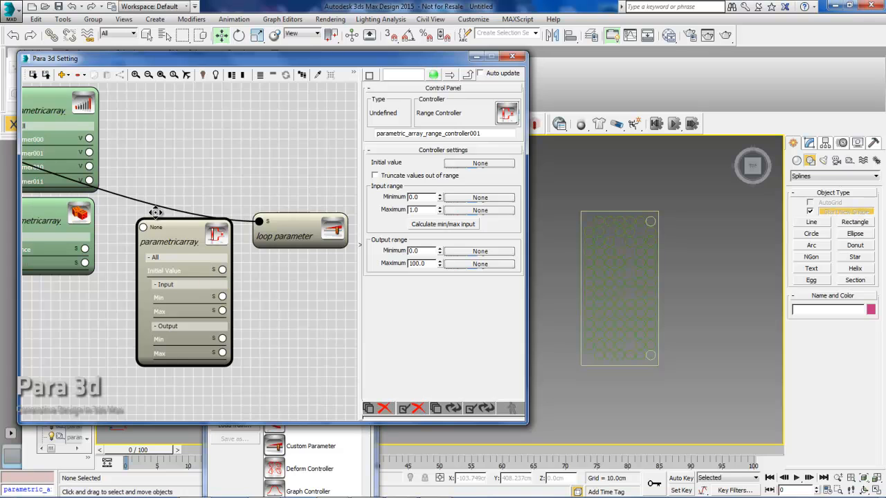
# Link the Range Controller to the Chance parameter of the Random Controller
pyautogui.scroll(1, 201, 218)
pyautogui.moveTo(216, 205); pyautogui.dragTo(147, 230)
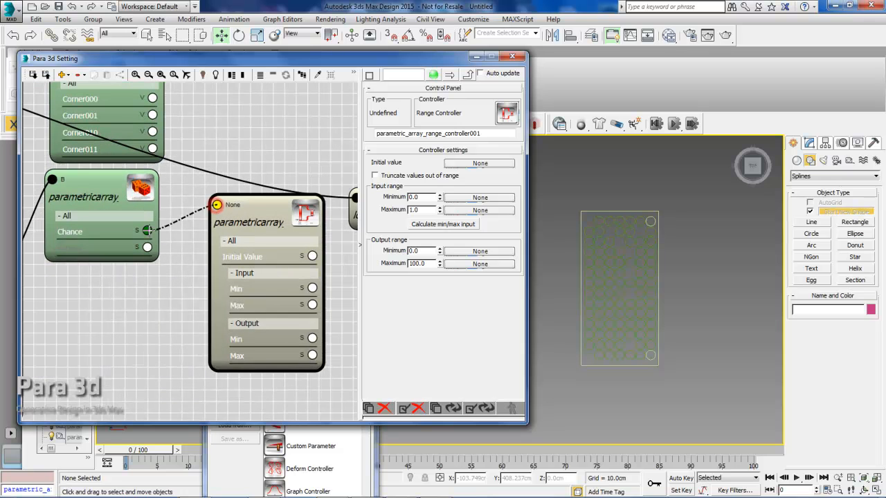
pyautogui.moveTo(163, 297); pyautogui.dragTo(145, 299, button='middle')
pyautogui.scroll(-2, 265, 292)
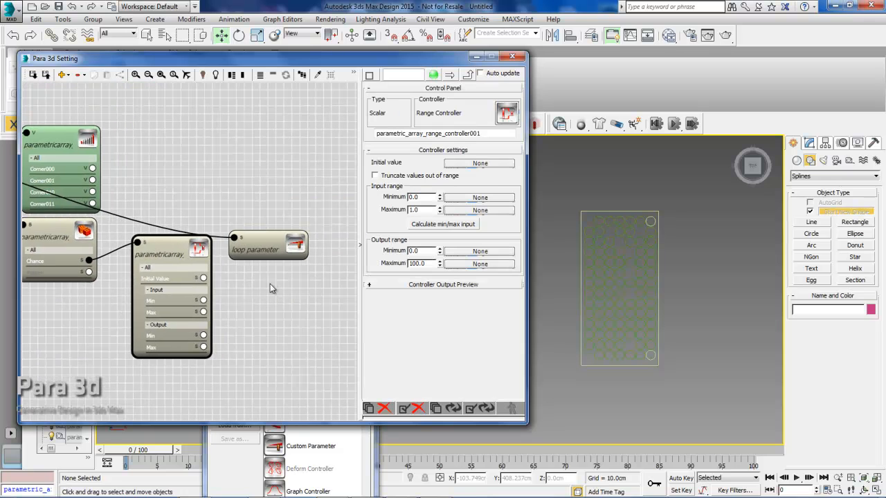
# Move the loop parameter node clear of the Range Controller and link it to that controller's Initial Value
pyautogui.click(261, 237)
pyautogui.scroll(1, 261, 237)
pyautogui.moveTo(261, 227); pyautogui.dragTo(329, 225)
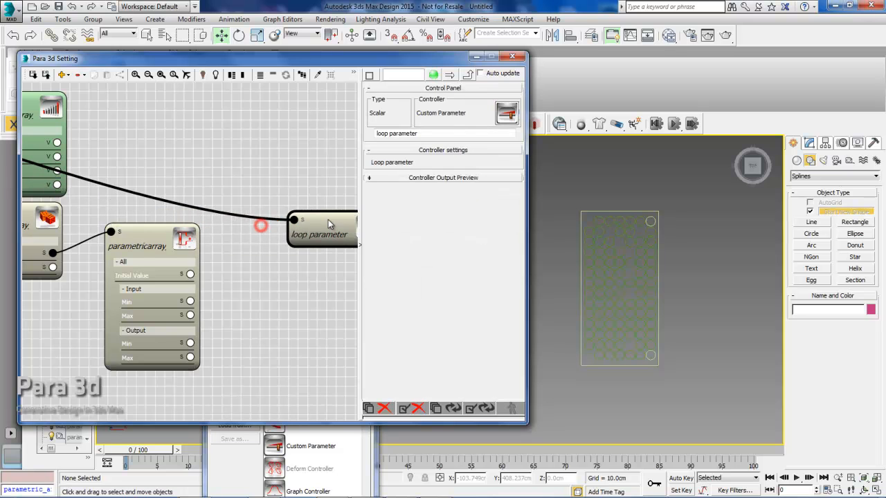
pyautogui.scroll(1, 248, 283)
pyautogui.moveTo(298, 177); pyautogui.dragTo(172, 244)
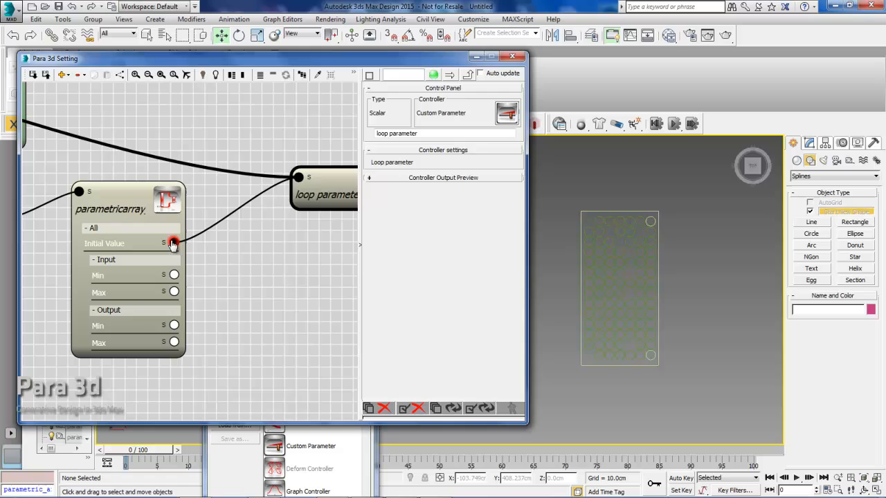
# Set the Range Controller's input minimum to 1 and enter a new input maximum
pyautogui.click(144, 216)
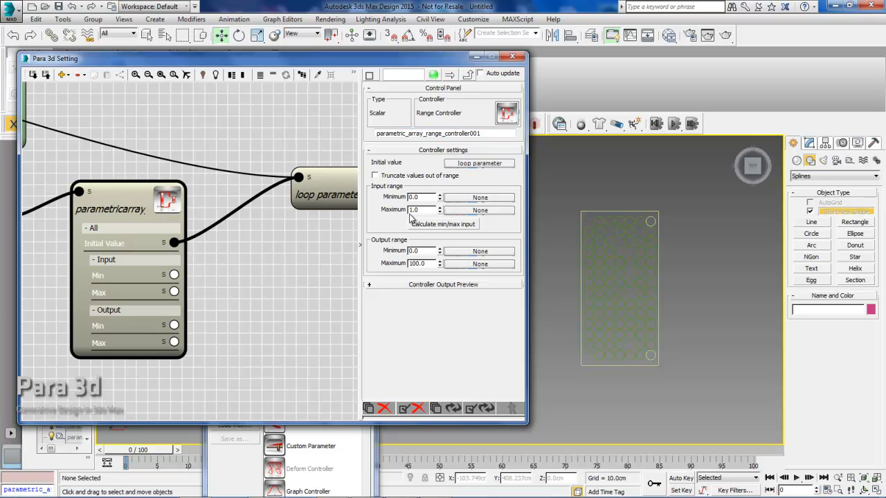
pyautogui.click(415, 198)
pyautogui.write('1')
pyautogui.press('Tab')
pyautogui.write('1')
pyautogui.click(426, 251)
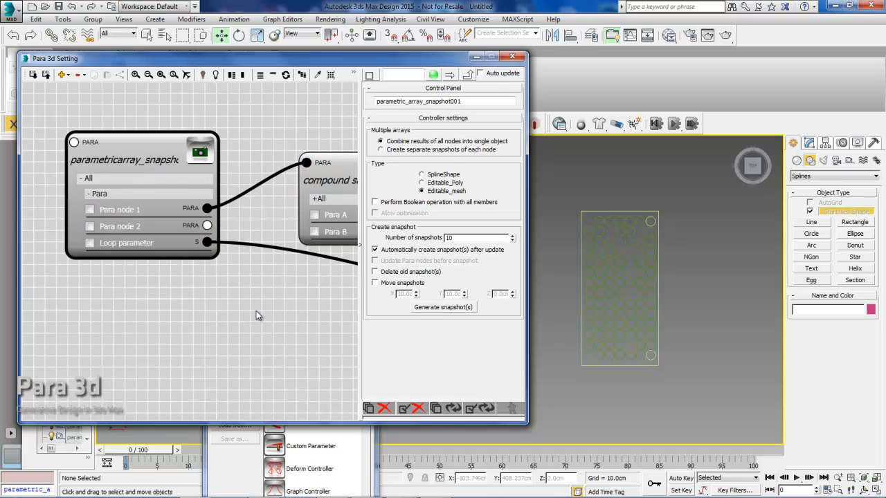
# Disable automatic snapshot creation after update and enable updating Para nodes before each snapshot
pyautogui.moveTo(259, 315); pyautogui.dragTo(219, 305, button='middle')
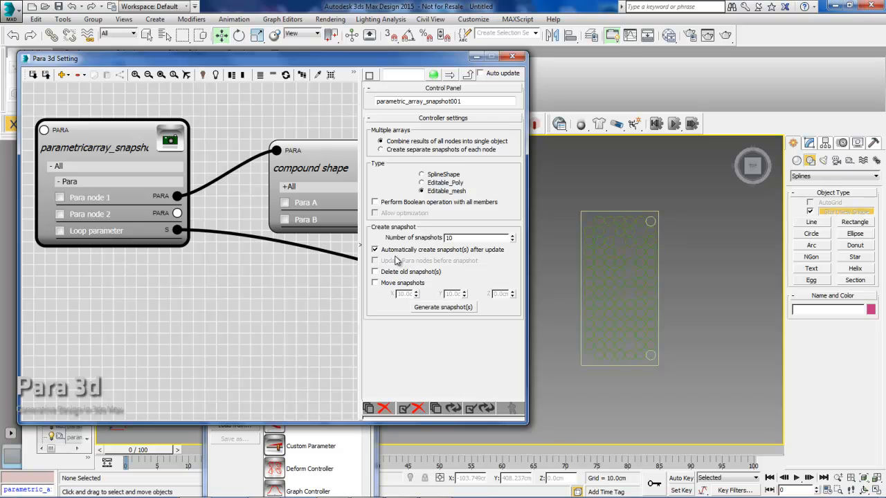
pyautogui.moveTo(255, 277); pyautogui.dragTo(221, 282, button='middle')
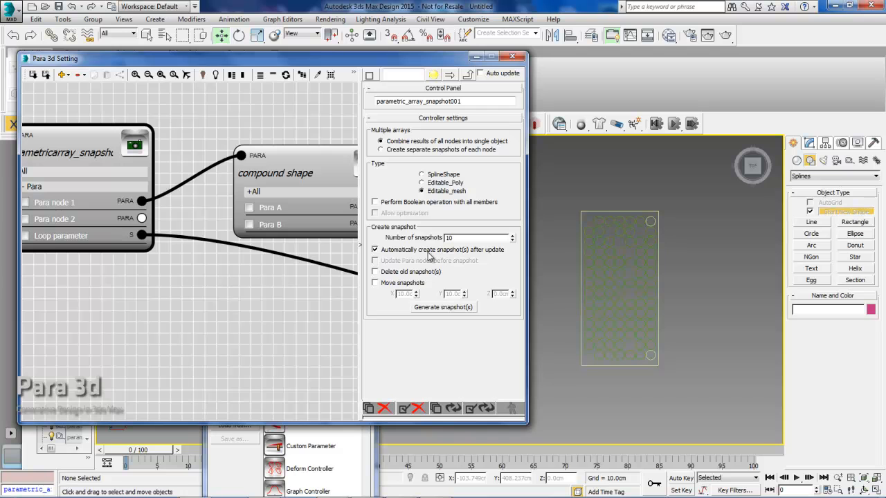
pyautogui.click(427, 251)
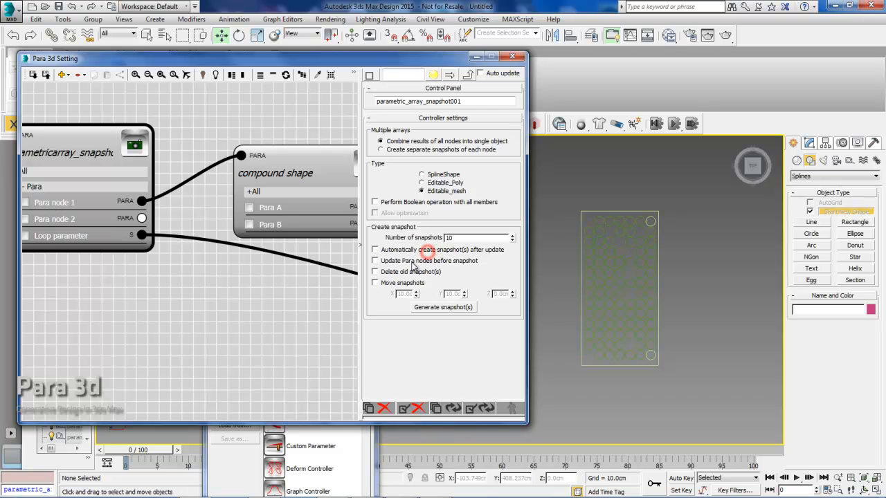
pyautogui.click(397, 265)
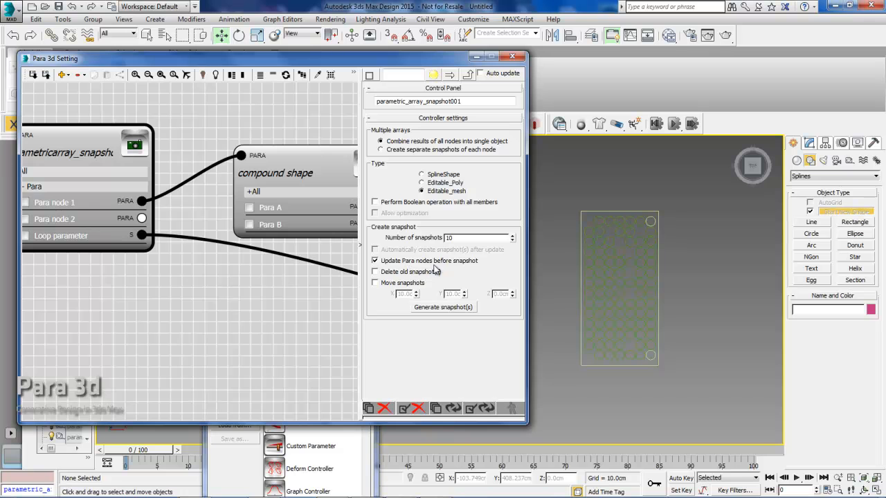
# Examine the node graph from the snapshot through the compound shape to the Rectangle and Circles arrays and their controllers
pyautogui.scroll(-4, 208, 268)
pyautogui.scroll(-3, 201, 271)
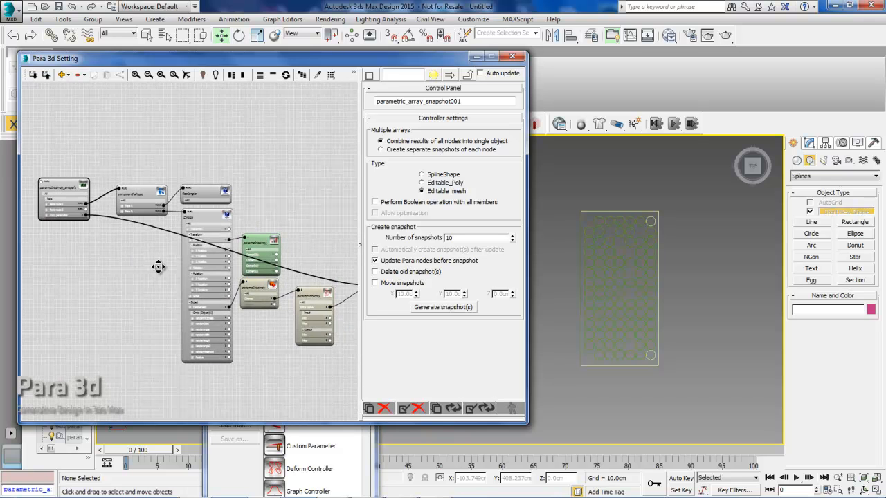
pyautogui.scroll(6, 168, 220)
pyautogui.moveTo(242, 345); pyautogui.dragTo(208, 317, button='middle')
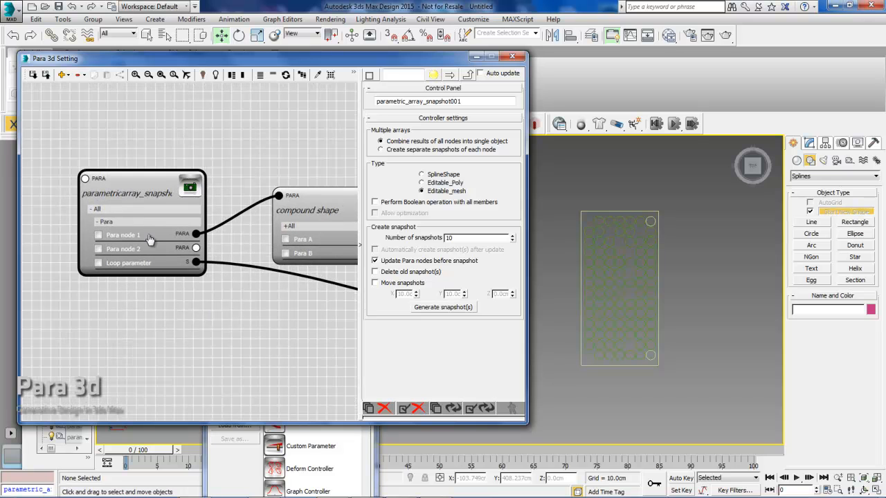
pyautogui.moveTo(263, 349); pyautogui.dragTo(85, 266, button='middle')
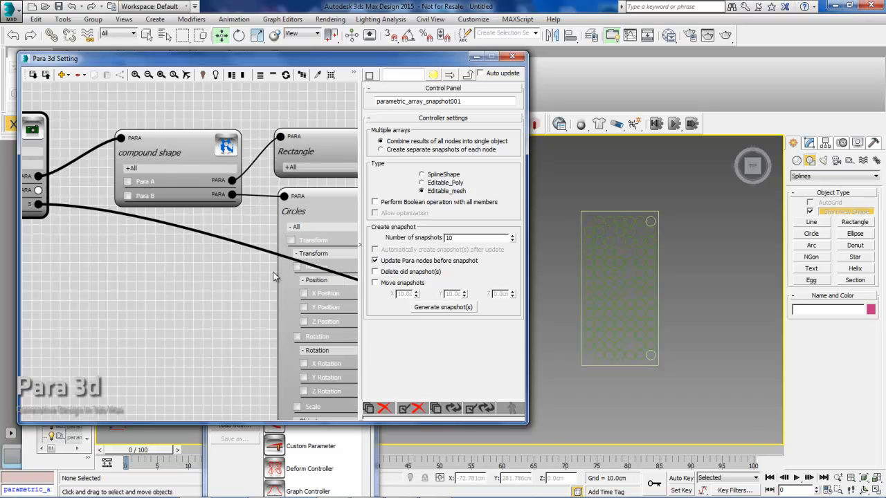
pyautogui.moveTo(274, 277); pyautogui.dragTo(134, 283, button='middle')
pyautogui.moveTo(137, 218); pyautogui.dragTo(211, 250, button='middle')
pyautogui.scroll(-3, 211, 249)
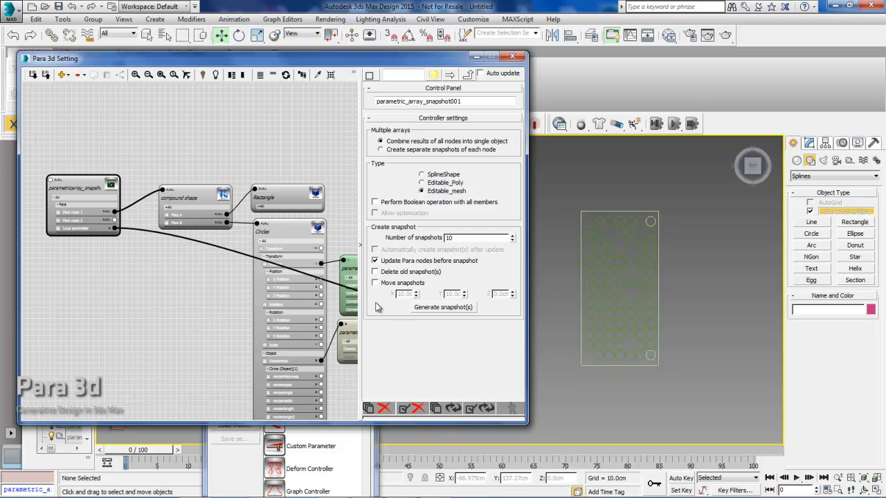
pyautogui.moveTo(250, 300); pyautogui.dragTo(220, 291, button='middle')
pyautogui.scroll(1, 221, 291)
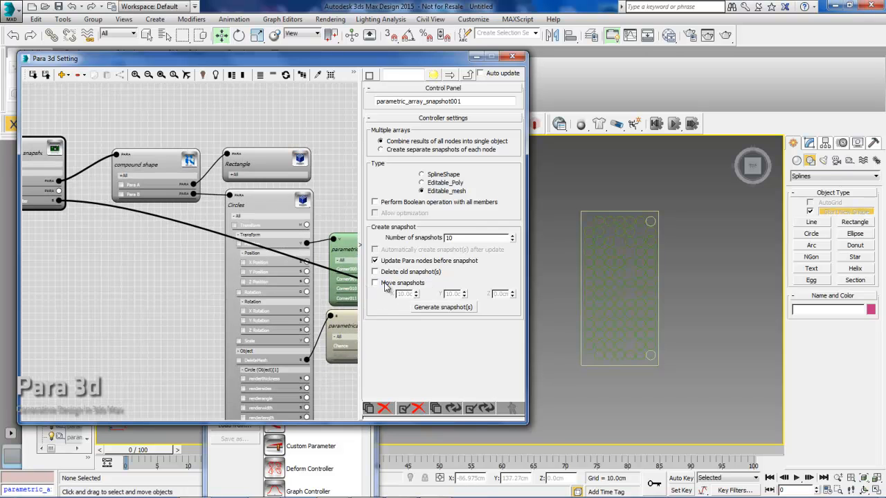
# Enable Move snapshots with offsets of X 10, Y 0 and Z 0 cm
pyautogui.click(384, 285)
pyautogui.rightClick(464, 295)
pyautogui.click(407, 295)
pyautogui.doubleClick(408, 295)
pyautogui.write('10')
# Check the rectangle's dimensions to size the spacing, then generate the 10 snapshots with an X move offset of 200 cm
pyautogui.click(610, 211)
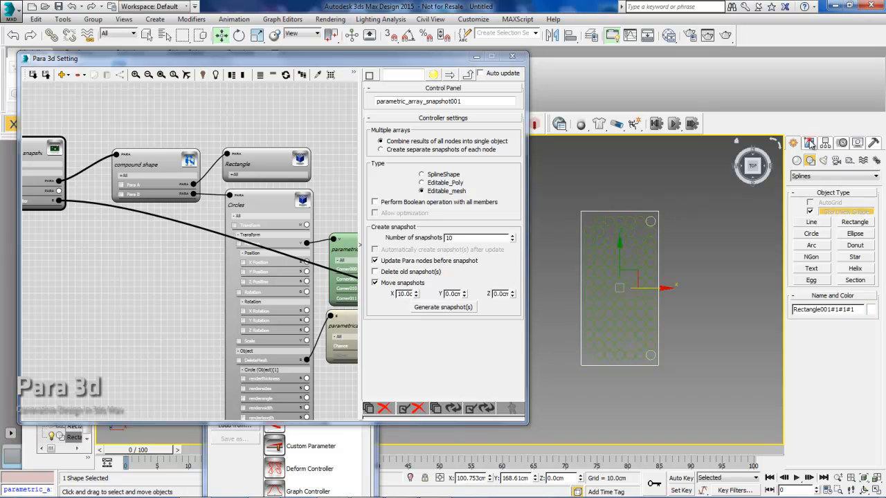
pyautogui.click(810, 143)
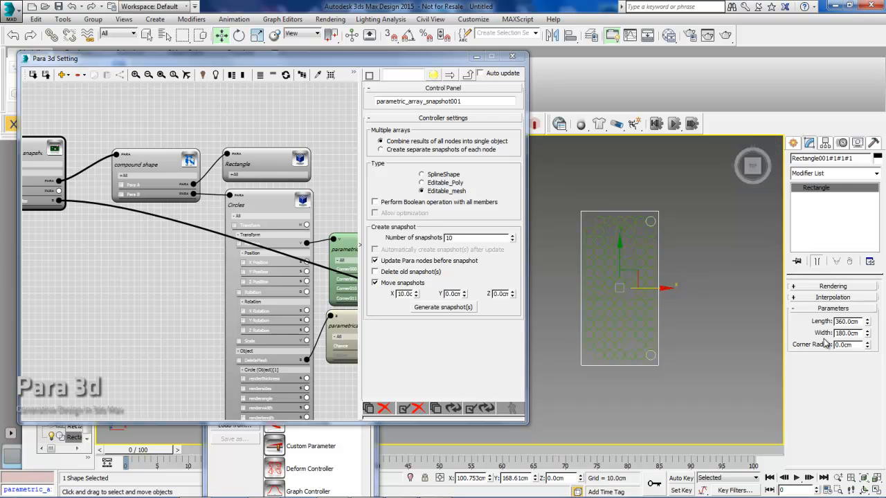
pyautogui.doubleClick(405, 294)
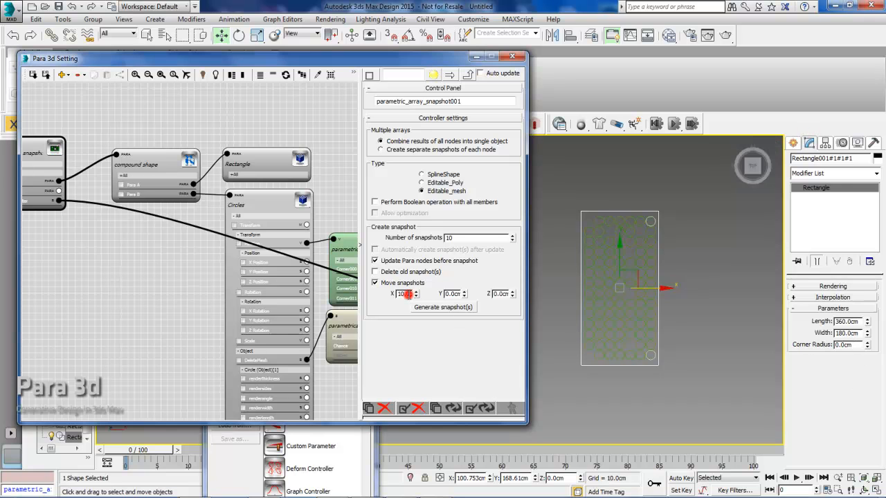
pyautogui.write('200')
pyautogui.click(395, 308)
pyautogui.click(456, 311)
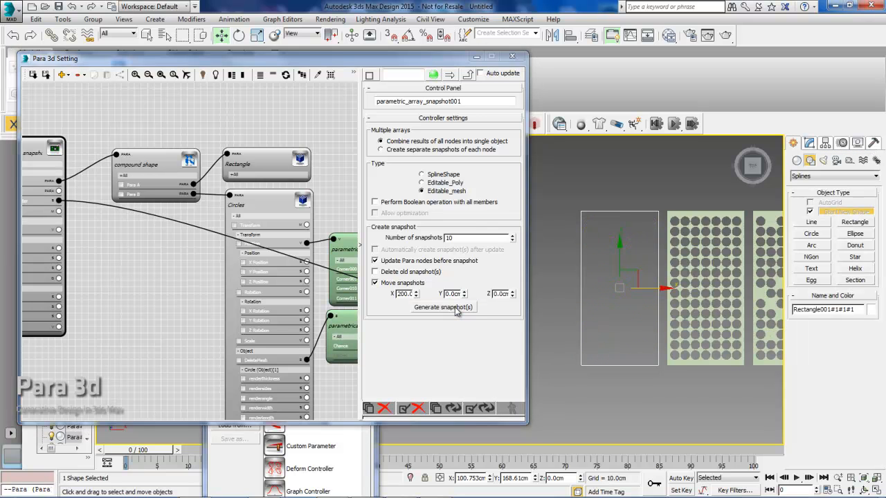
# Examine the row of generated mesh snapshots from first to last, comparing how the circles thin out across the panels
pyautogui.moveTo(697, 295); pyautogui.dragTo(587, 294, button='middle')
pyautogui.scroll(-2, 588, 295)
pyautogui.moveTo(685, 318); pyautogui.dragTo(618, 326, button='middle')
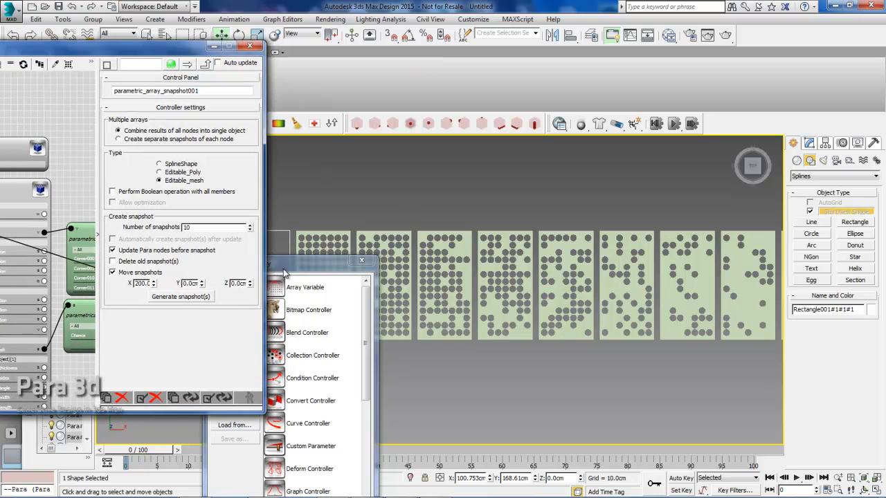
pyautogui.click(290, 269)
pyautogui.moveTo(290, 268); pyautogui.dragTo(284, 393)
pyautogui.moveTo(660, 335); pyautogui.dragTo(557, 301, button='middle')
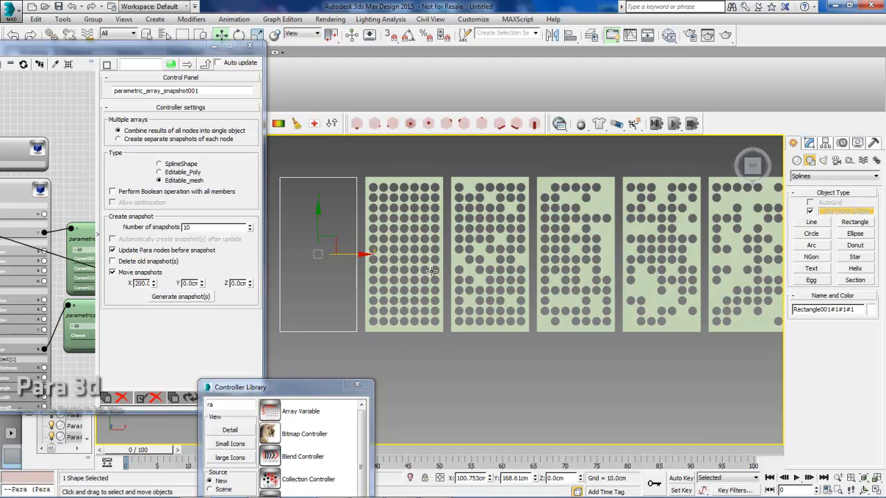
pyautogui.moveTo(658, 297); pyautogui.dragTo(439, 294, button='middle')
pyautogui.moveTo(589, 293)
pyautogui.mouseDown(button='middle')
pyautogui.moveTo(439, 292)
pyautogui.moveTo(510, 287)
pyautogui.moveTo(499, 289)
pyautogui.mouseUp(button='middle')
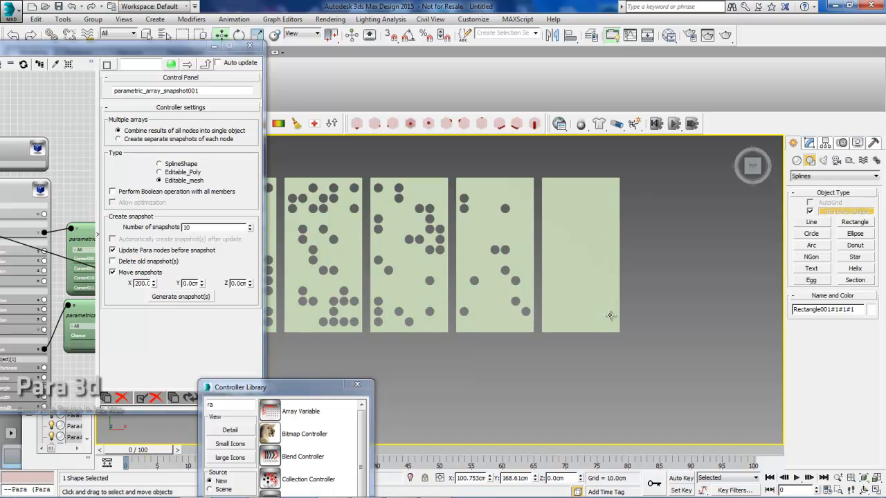
pyautogui.moveTo(528, 275); pyautogui.dragTo(594, 273, button='middle')
pyautogui.scroll(-2, 595, 274)
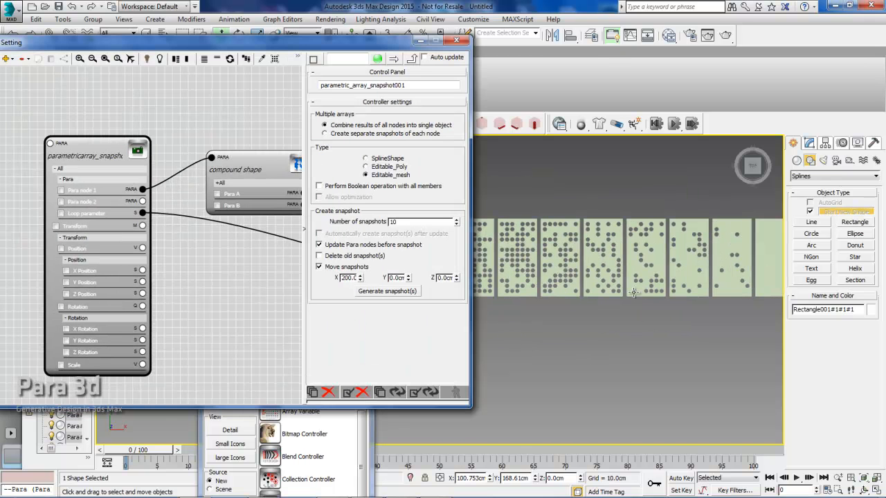
pyautogui.moveTo(369, 50); pyautogui.dragTo(405, 58)
pyautogui.scroll(-2, 568, 284)
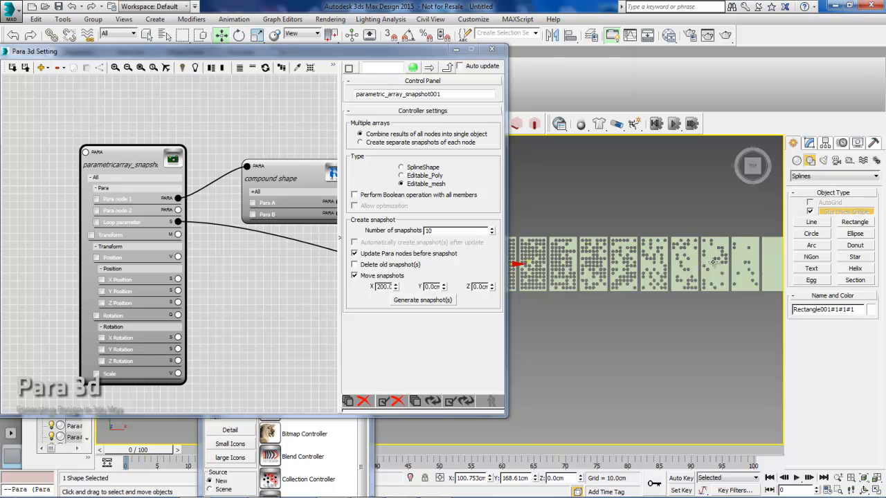
# Collapse the snapshot node's unused parameters and select all of its Para members in the viewport
pyautogui.click(116, 178)
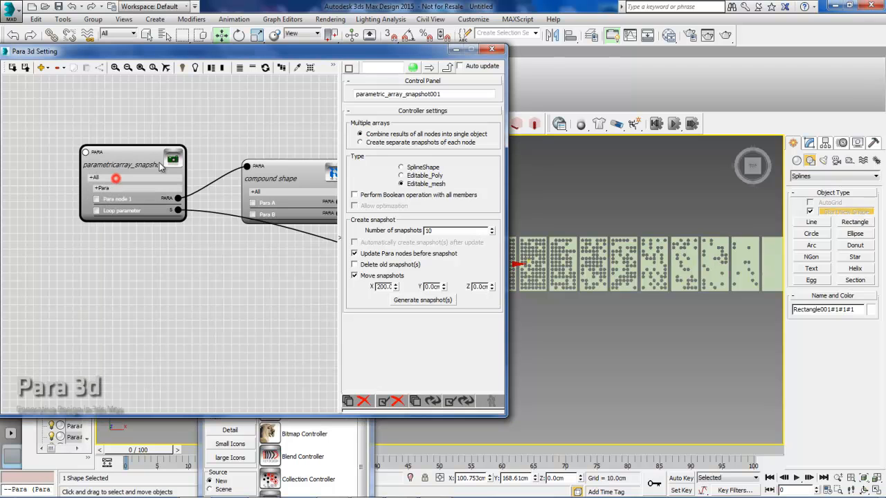
pyautogui.click(310, 70)
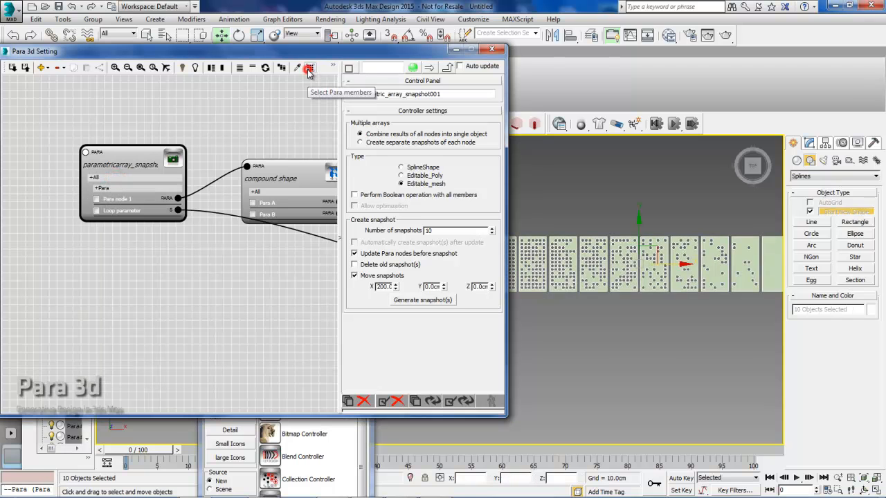
pyautogui.scroll(-3, 645, 307)
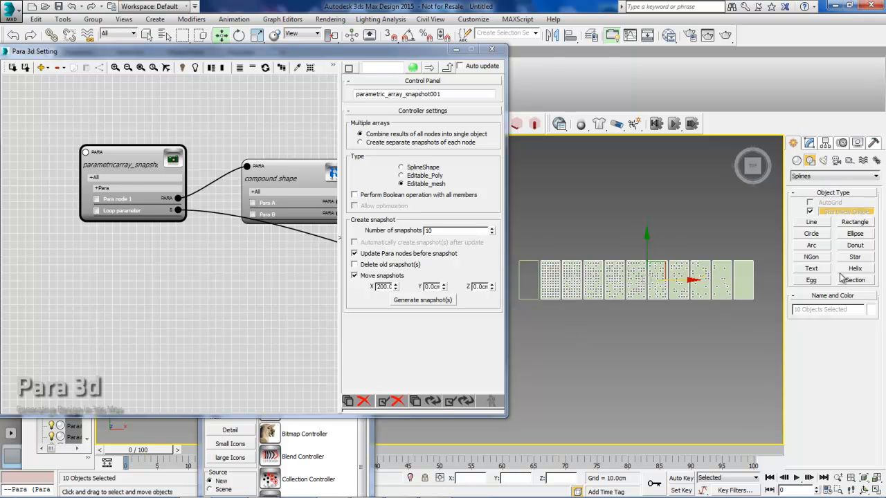
pyautogui.scroll(2, 630, 291)
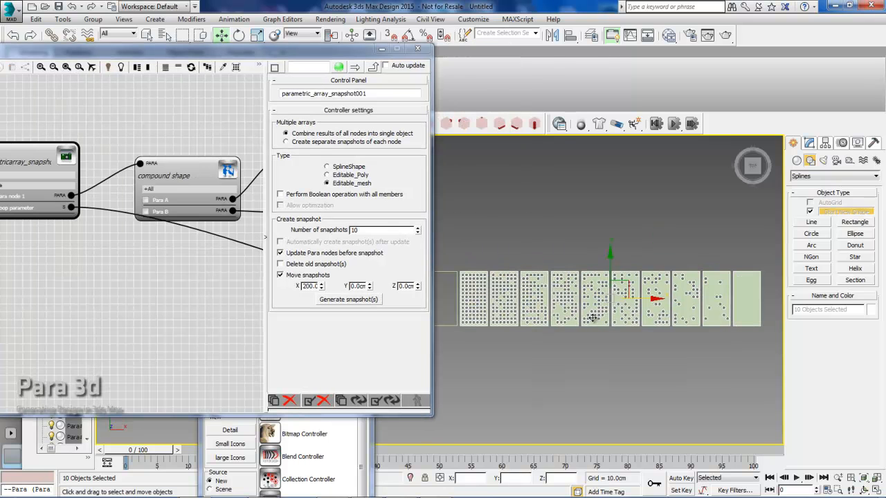
pyautogui.moveTo(571, 343); pyautogui.dragTo(573, 348, button='middle')
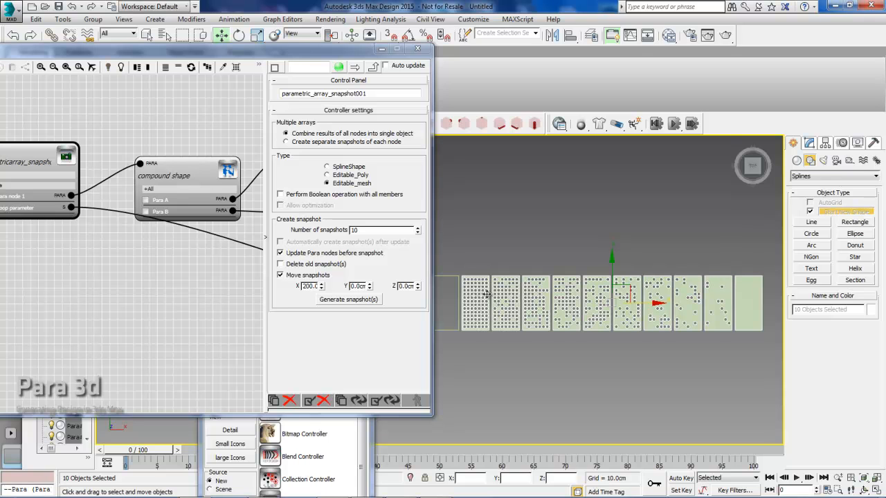
pyautogui.moveTo(599, 329); pyautogui.dragTo(605, 323, button='middle')
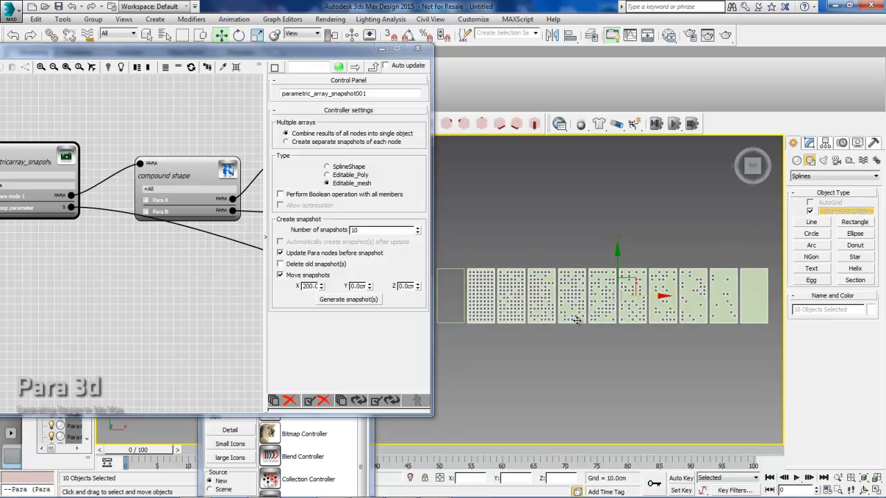
pyautogui.moveTo(588, 313); pyautogui.dragTo(585, 300, button='middle')
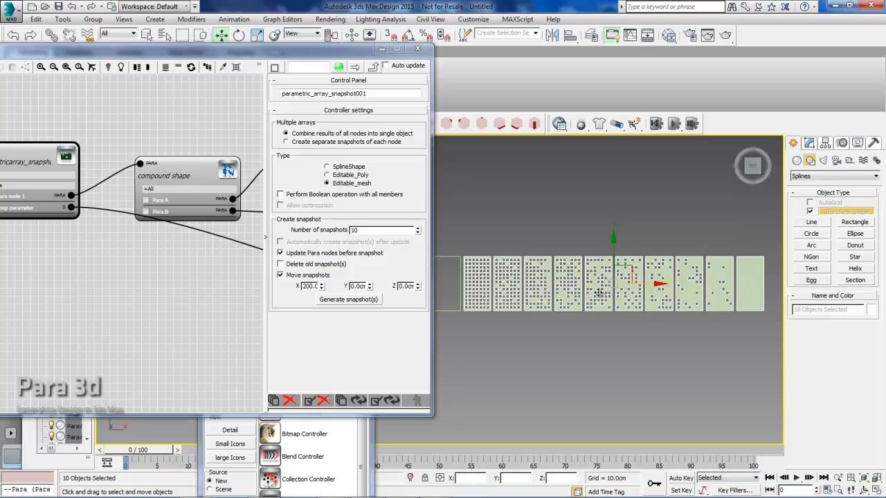